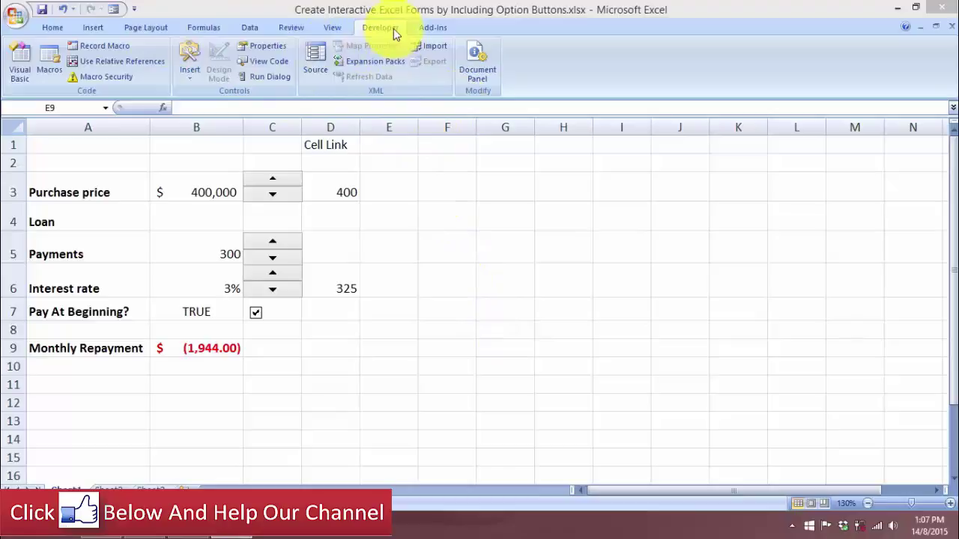
Insert a group box form control beside the loan data, spanning roughly F3 to H8.
{"action": "left_click", "coordinate": [197, 82]}
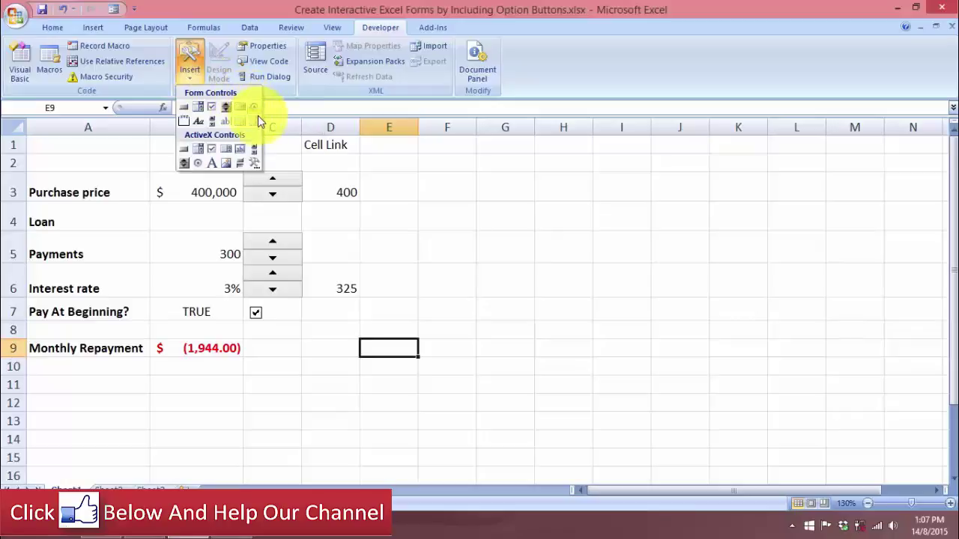
{"action": "left_click", "coordinate": [183, 120]}
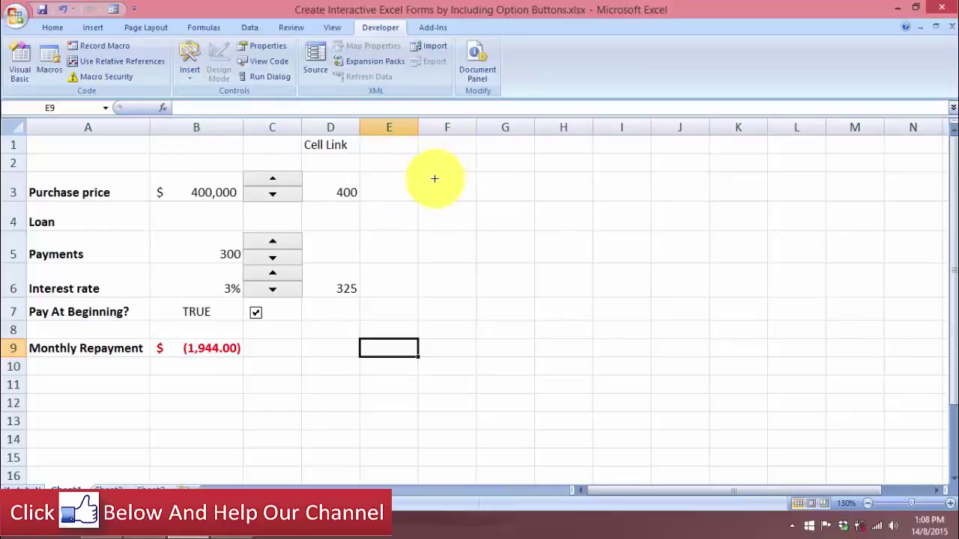
{"action": "left_click_drag", "start_coordinate": [434, 178], "coordinate": [592, 335]}
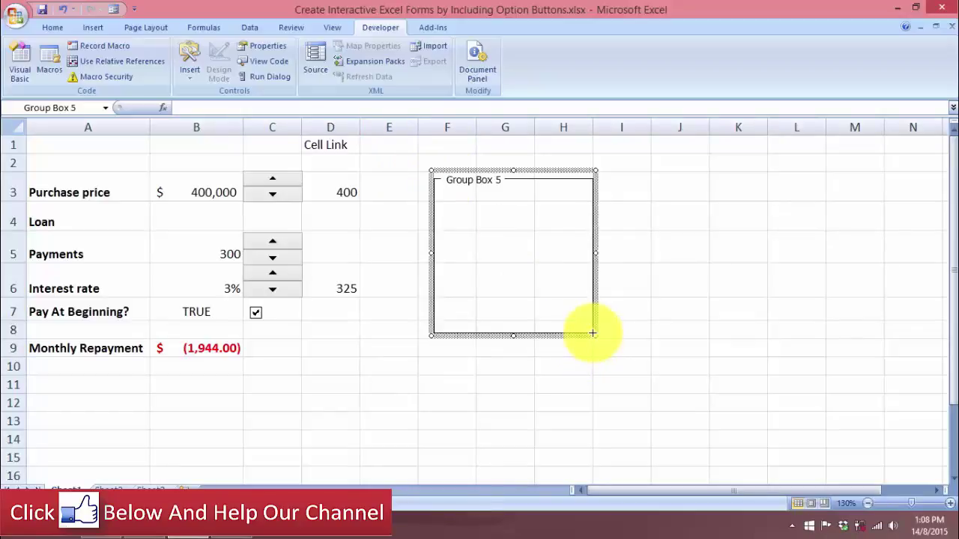
Change the group box's caption to "Down Payment".
{"action": "left_click", "coordinate": [468, 180]}
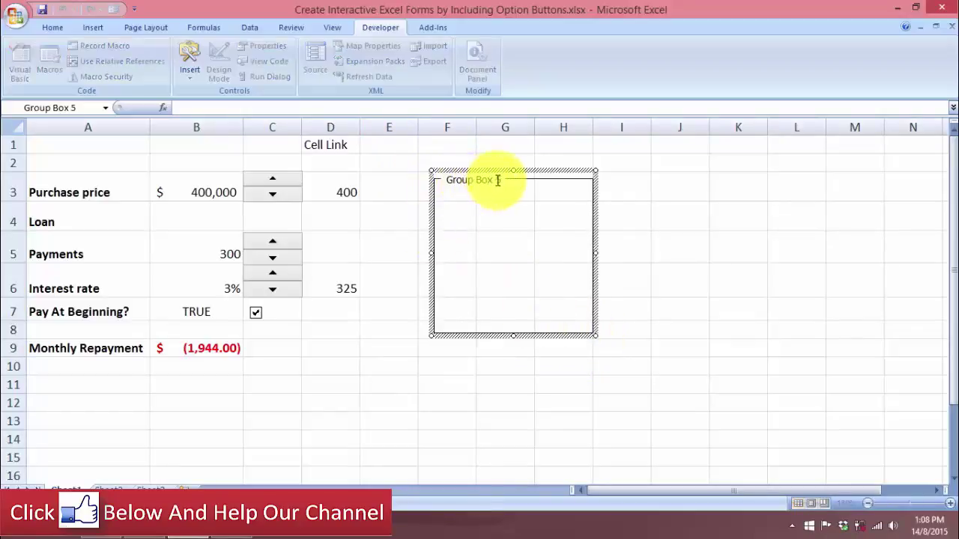
{"action": "key", "text": "End"}
{"action": "key", "text": "BackSpace"}
{"action": "key", "text": "BackSpace"}
{"action": "key", "text": "BackSpace"}
{"action": "key", "text": "BackSpace"}
{"action": "key", "text": "BackSpace"}
{"action": "key", "text": "BackSpace"}
{"action": "key", "text": "BackSpace"}
{"action": "key", "text": "BackSpace"}
{"action": "key", "text": "BackSpace"}
{"action": "key", "text": "BackSpace"}
{"action": "key", "text": "BackSpace"}
{"action": "type", "text": "Down Paym"}
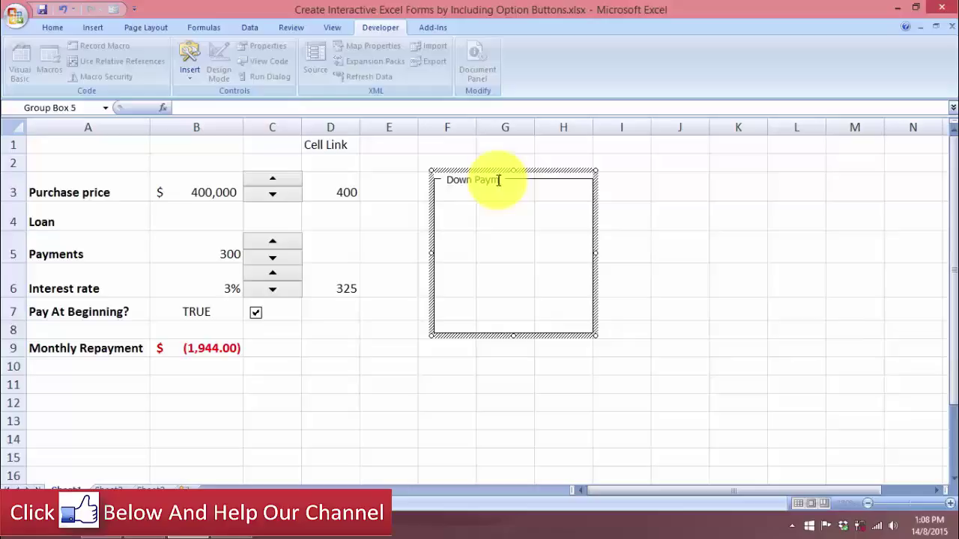
{"action": "type", "text": "ent"}
{"action": "left_click", "coordinate": [630, 295]}
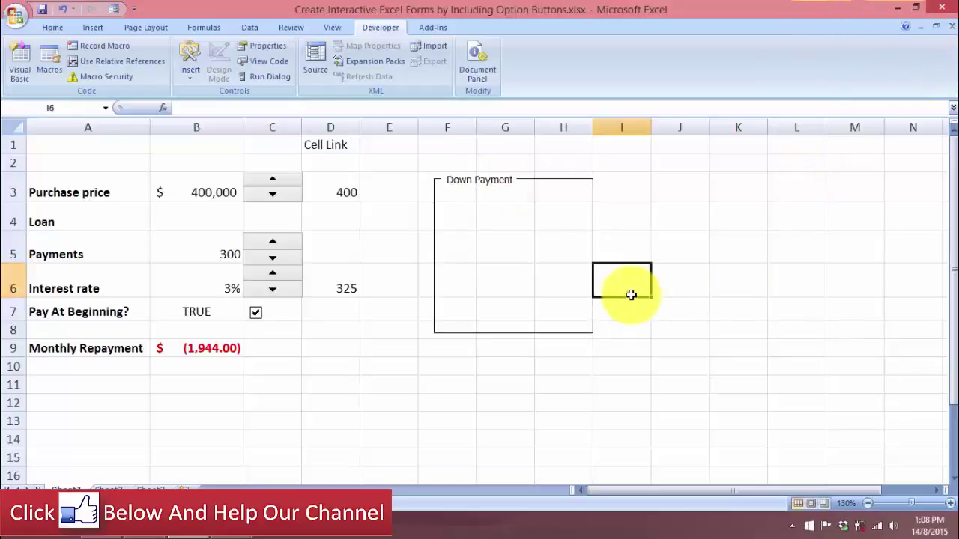
Insert an option button form control inside the upper part of the Down Payment group box.
{"action": "left_click", "coordinate": [514, 244]}
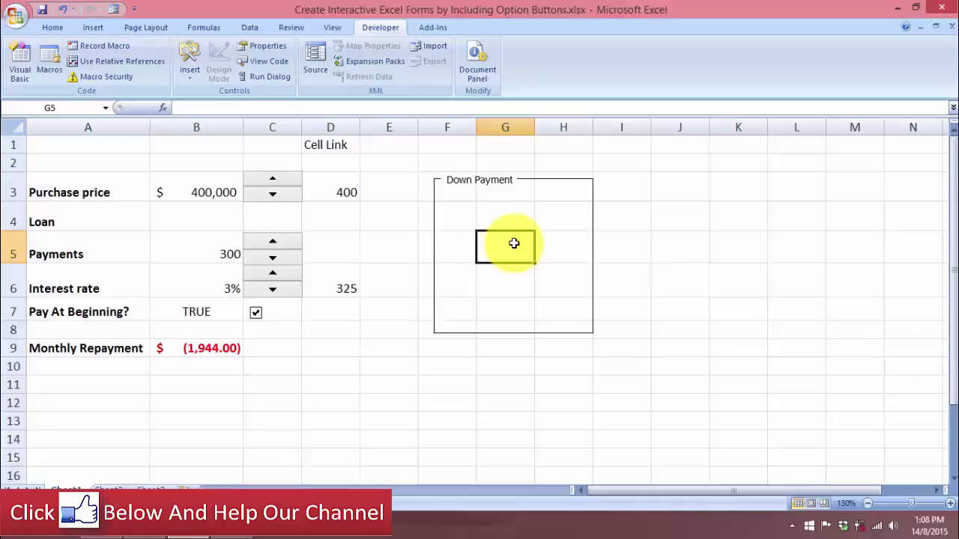
{"action": "left_click", "coordinate": [195, 75]}
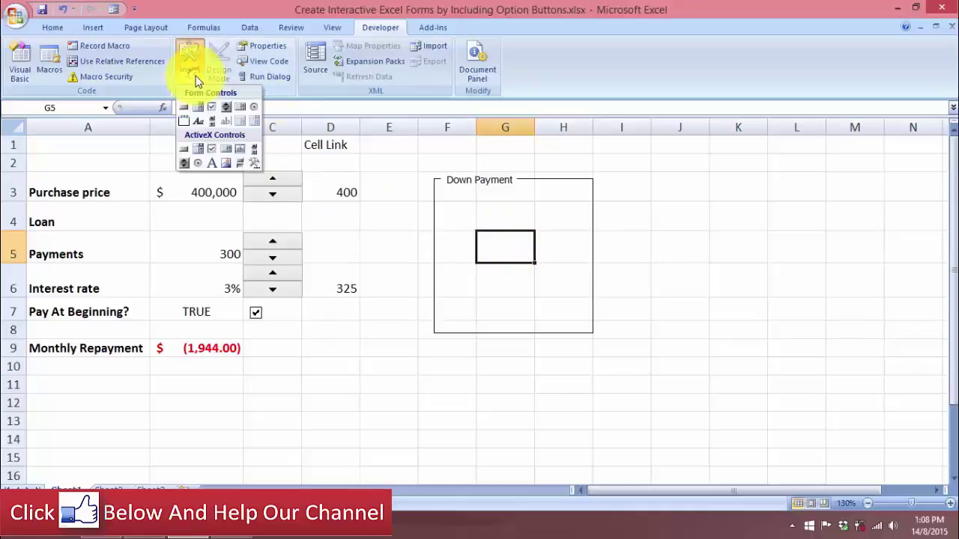
{"action": "left_click", "coordinate": [253, 113]}
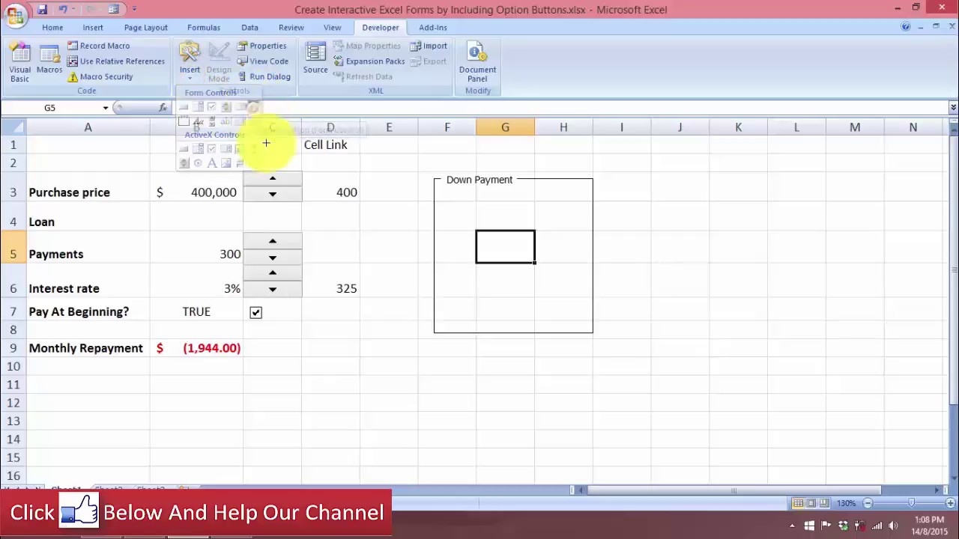
{"action": "left_click_drag", "start_coordinate": [453, 198], "coordinate": [569, 221]}
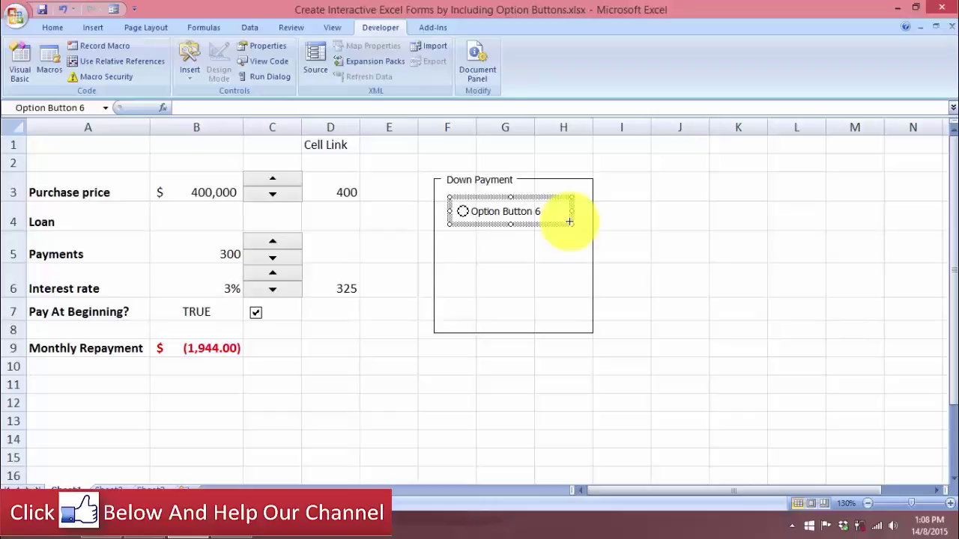
{"action": "left_click", "coordinate": [614, 221]}
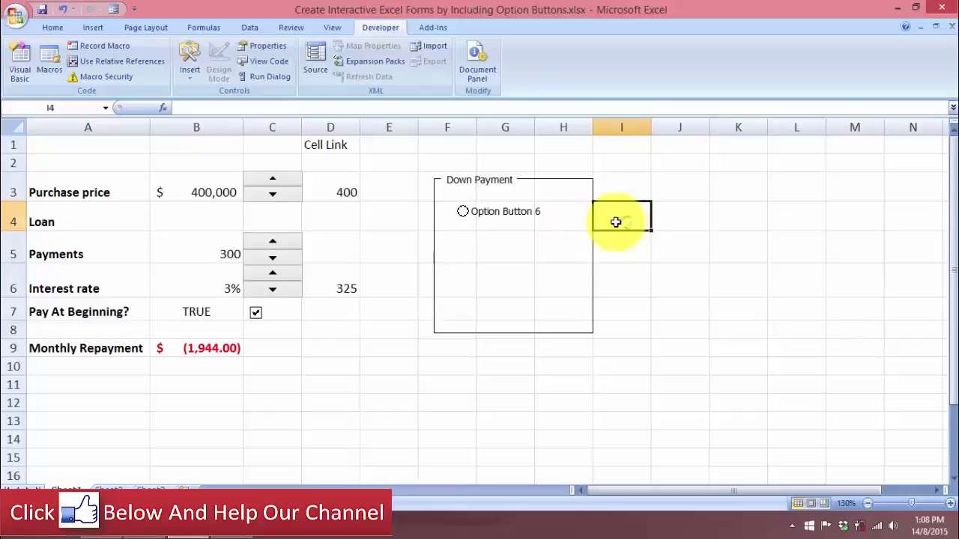
Select the option button and duplicate it twice, stacking the copies below it inside the Down Payment group box.
{"action": "left_click", "coordinate": [542, 216]}
{"action": "right_click", "coordinate": [530, 213]}
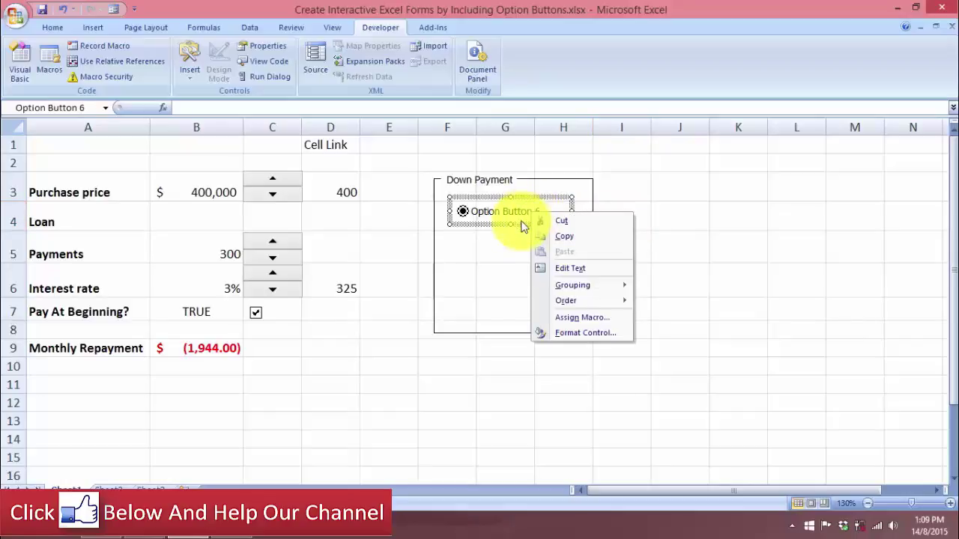
{"action": "left_click", "coordinate": [562, 238]}
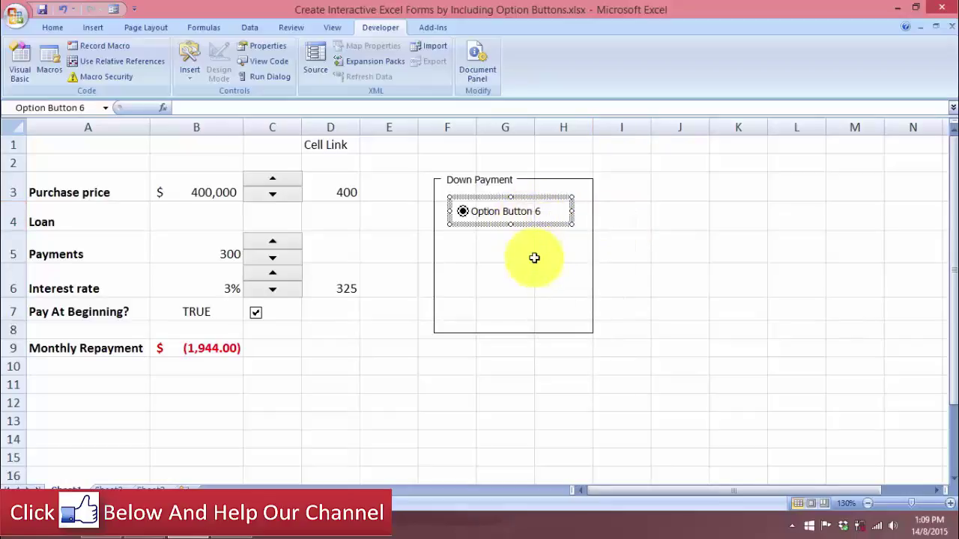
{"action": "key", "text": "ctrl+v"}
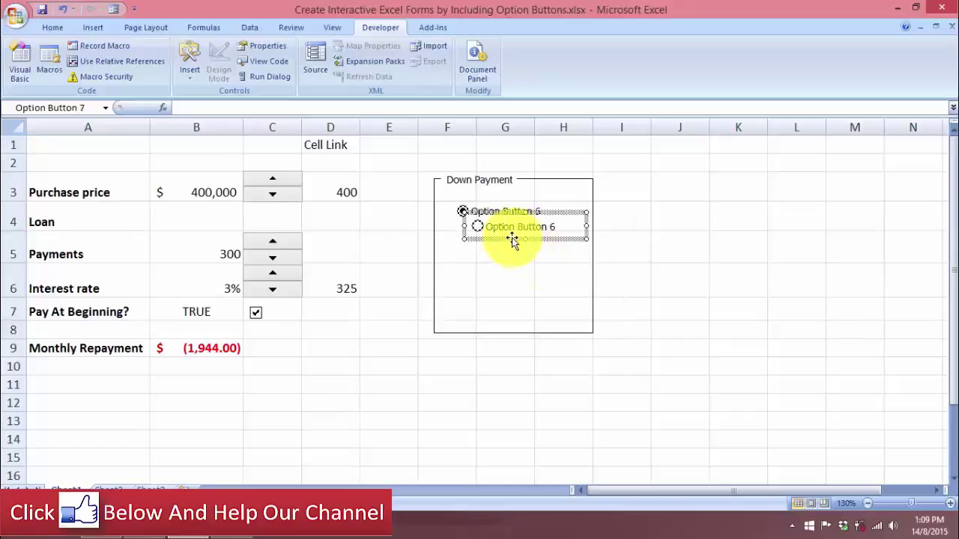
{"action": "left_click_drag", "start_coordinate": [513, 235], "coordinate": [500, 307]}
{"action": "key", "text": "ctrl+v"}
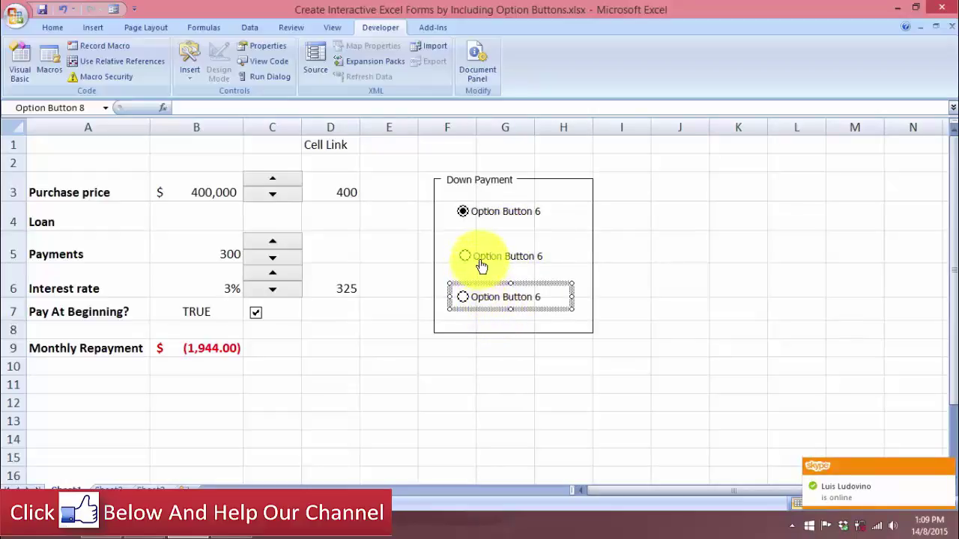
{"action": "right_click", "coordinate": [479, 259]}
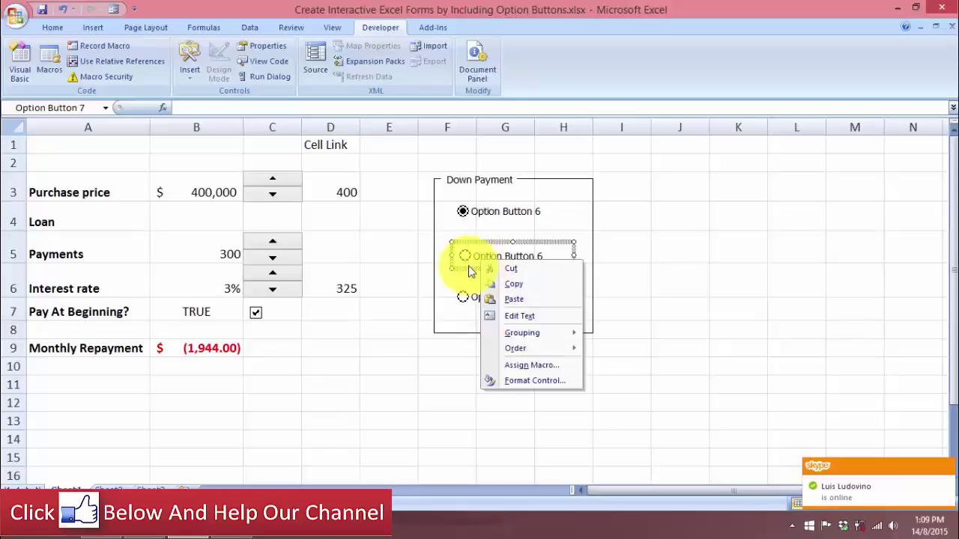
{"action": "left_click", "coordinate": [469, 270]}
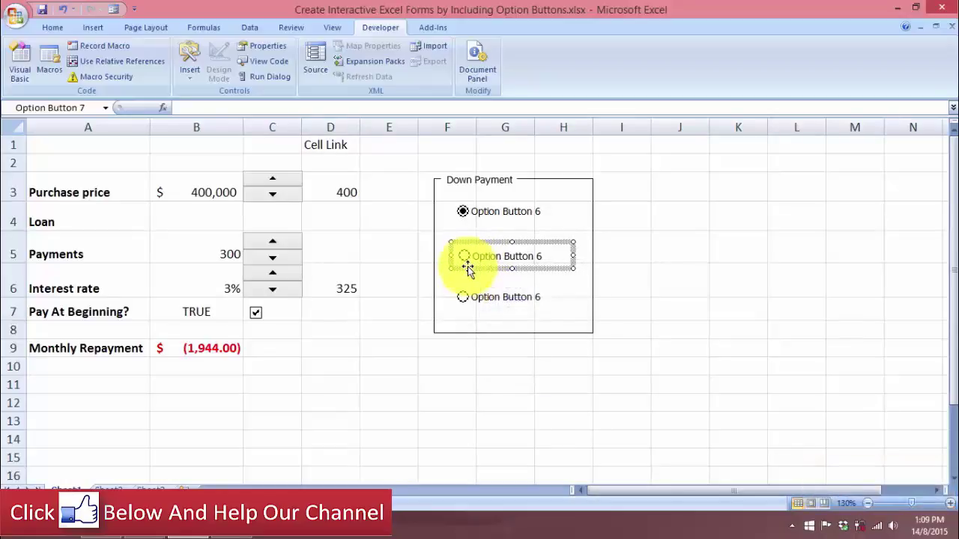
Link the first option button to cell F1 in its control format settings.
{"action": "right_click", "coordinate": [511, 215]}
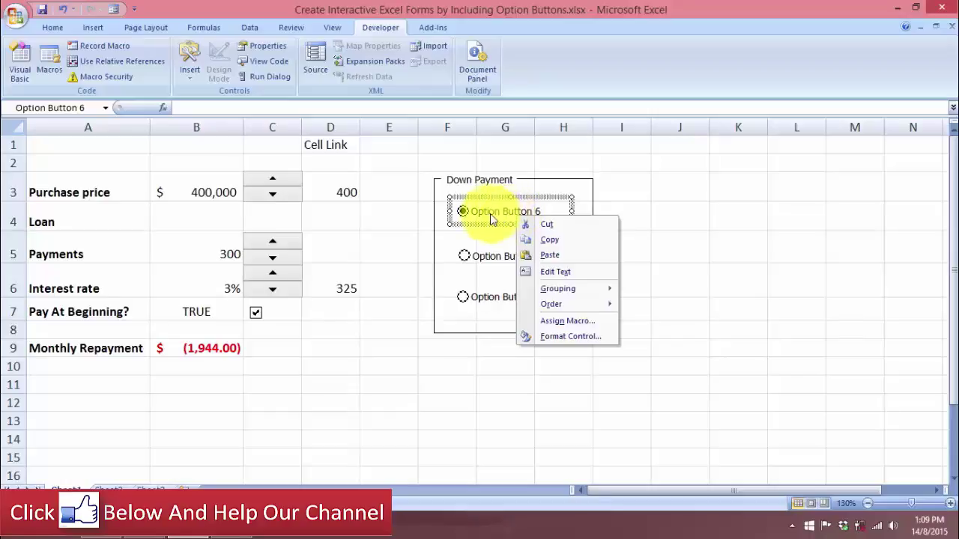
{"action": "left_click", "coordinate": [556, 336]}
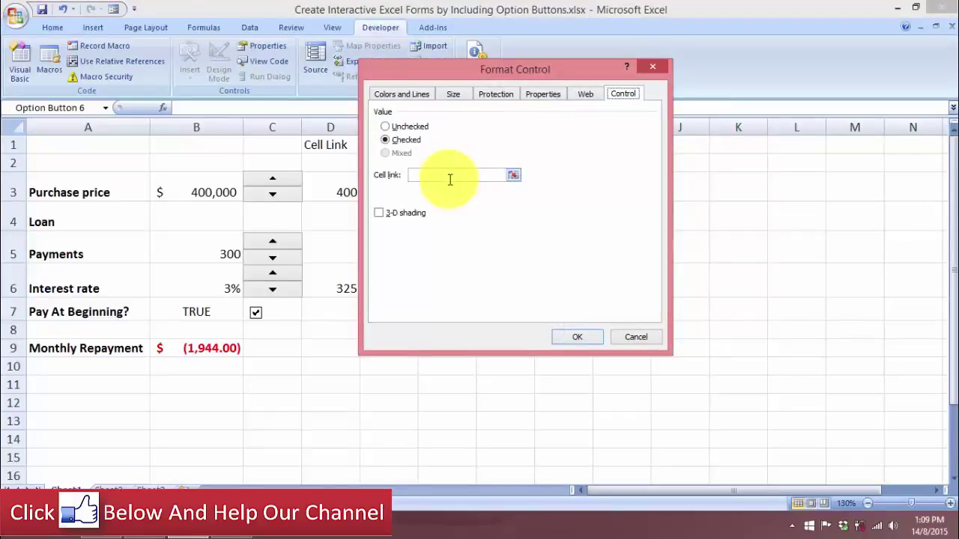
{"action": "left_click_drag", "start_coordinate": [451, 82], "coordinate": [588, 178]}
{"action": "left_click", "coordinate": [448, 144]}
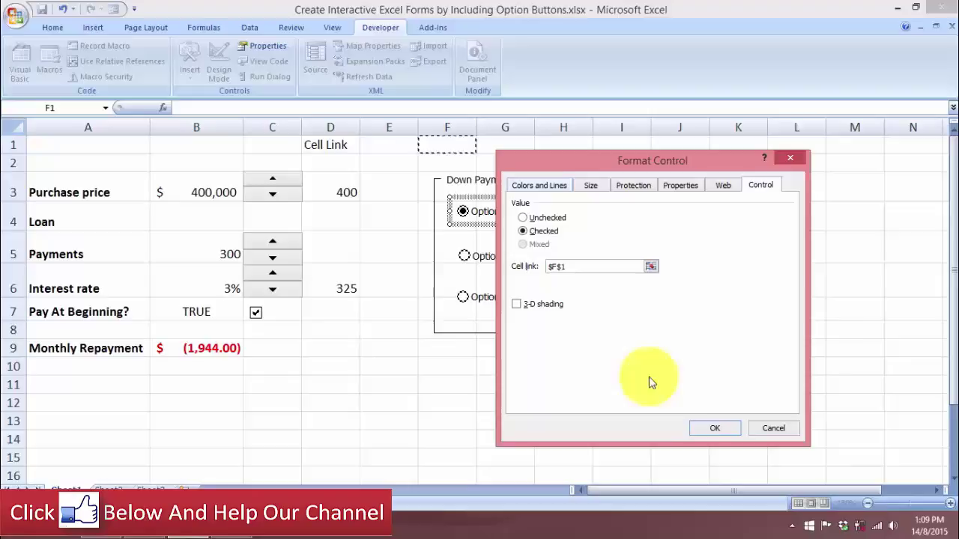
{"action": "left_click", "coordinate": [710, 430]}
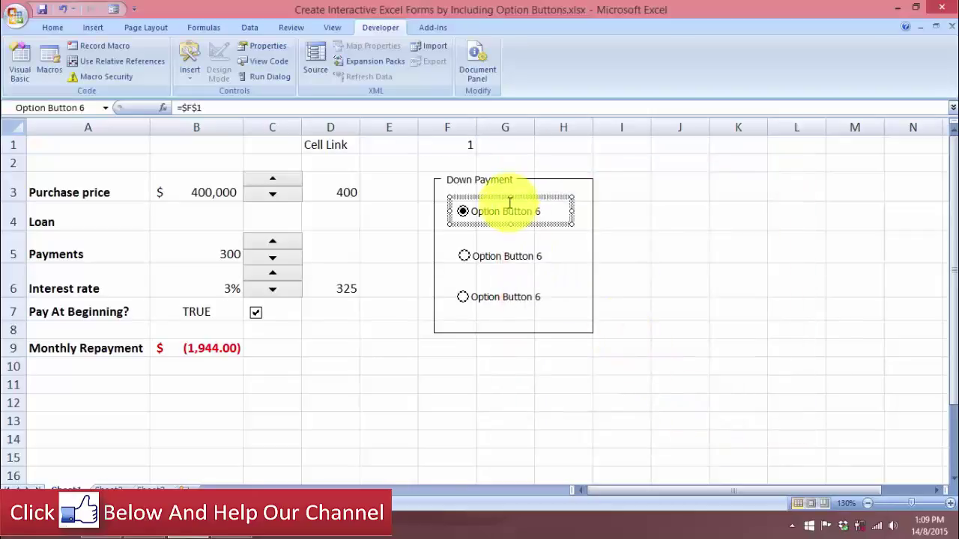
Test the three option buttons by selecting each one and checking the linked cell F1.
{"action": "left_click", "coordinate": [464, 257]}
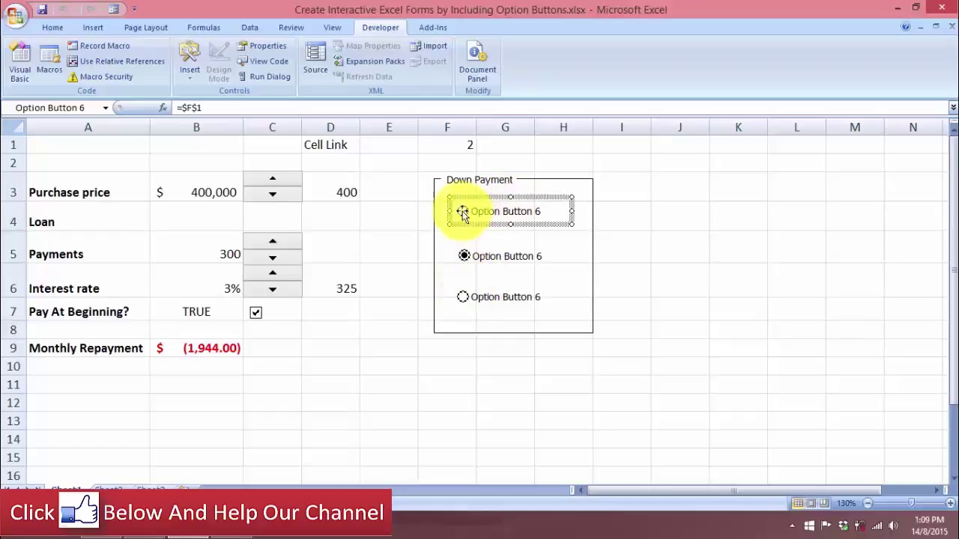
{"action": "left_click", "coordinate": [462, 210]}
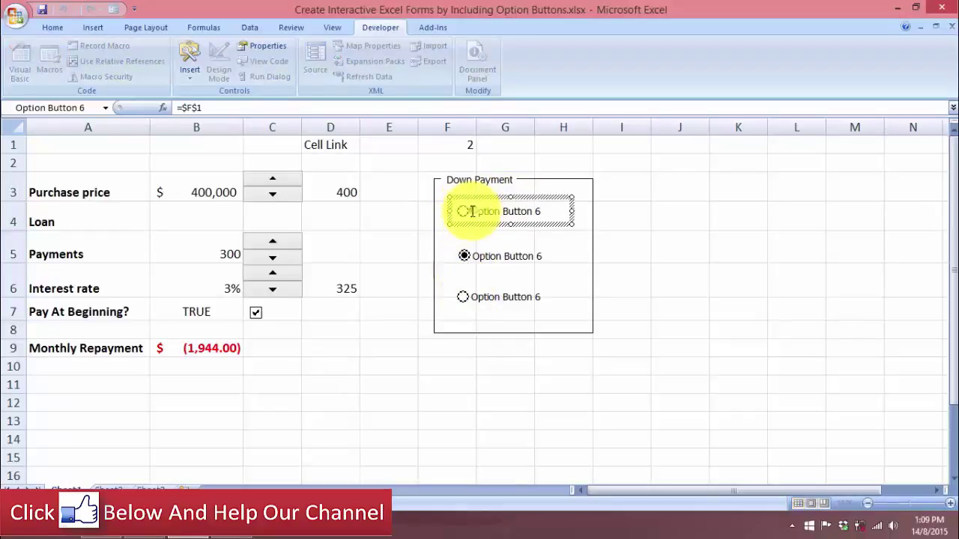
{"action": "key", "text": "Escape"}
{"action": "left_click", "coordinate": [462, 210]}
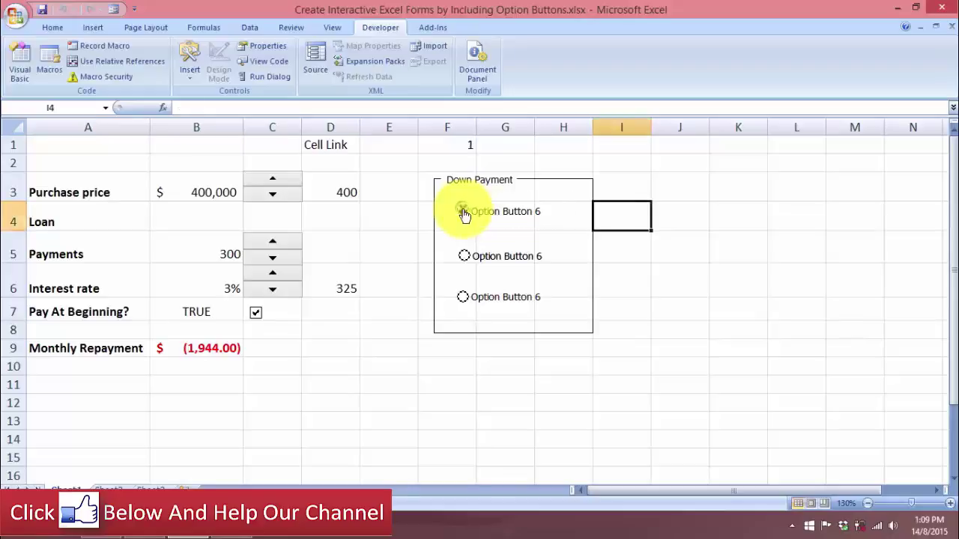
{"action": "left_click", "coordinate": [466, 257]}
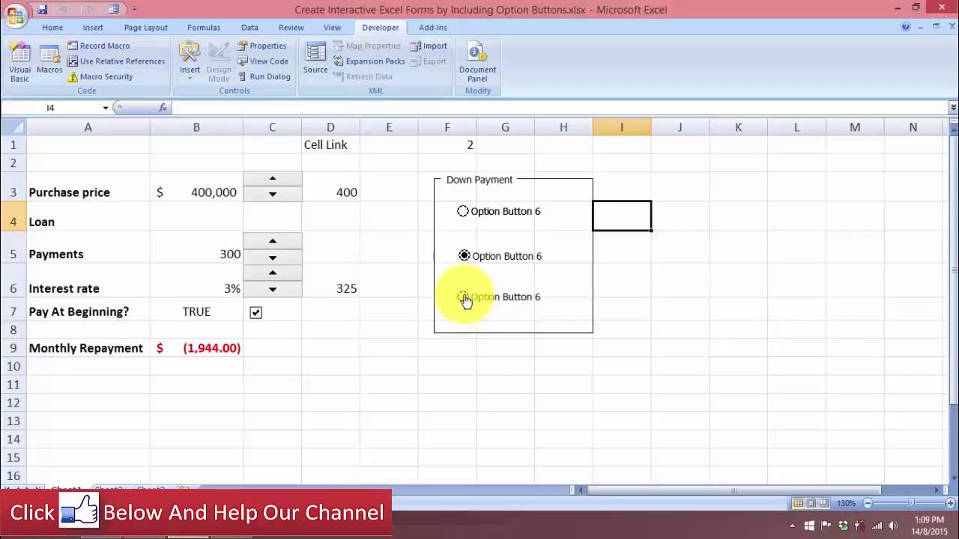
{"action": "left_click", "coordinate": [463, 299]}
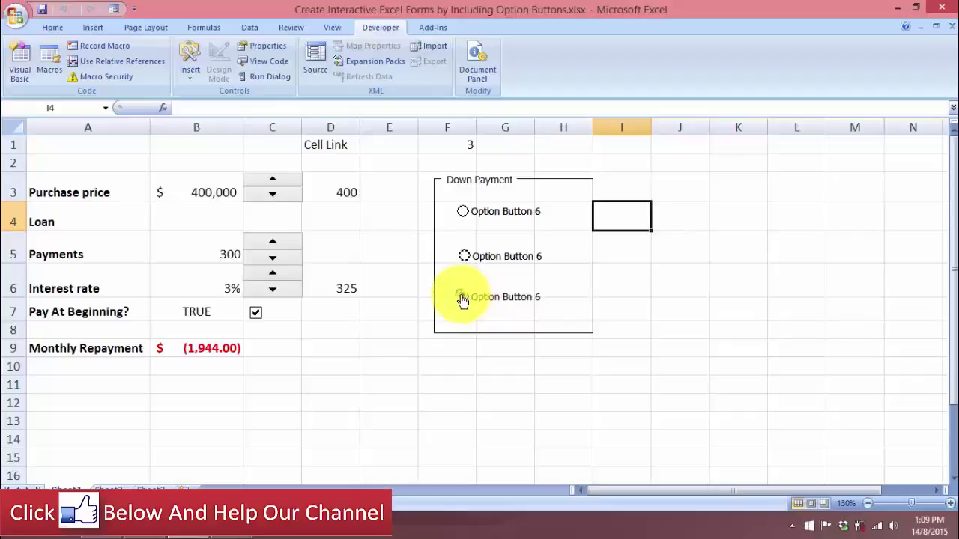
Align the middle option button with the other two and make the first option the selected one.
{"action": "right_click", "coordinate": [486, 259]}
{"action": "key", "text": "Escape"}
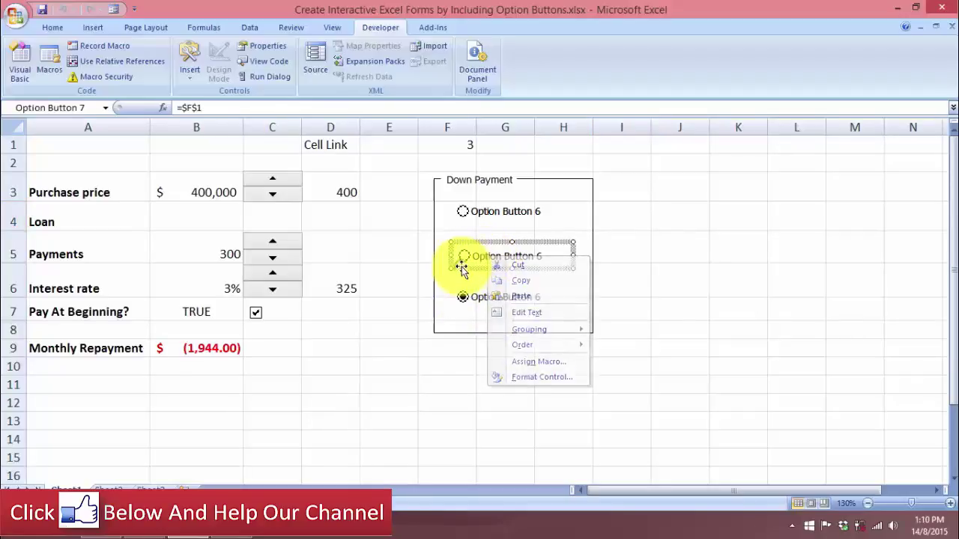
{"action": "left_click_drag", "start_coordinate": [468, 257], "coordinate": [466, 255]}
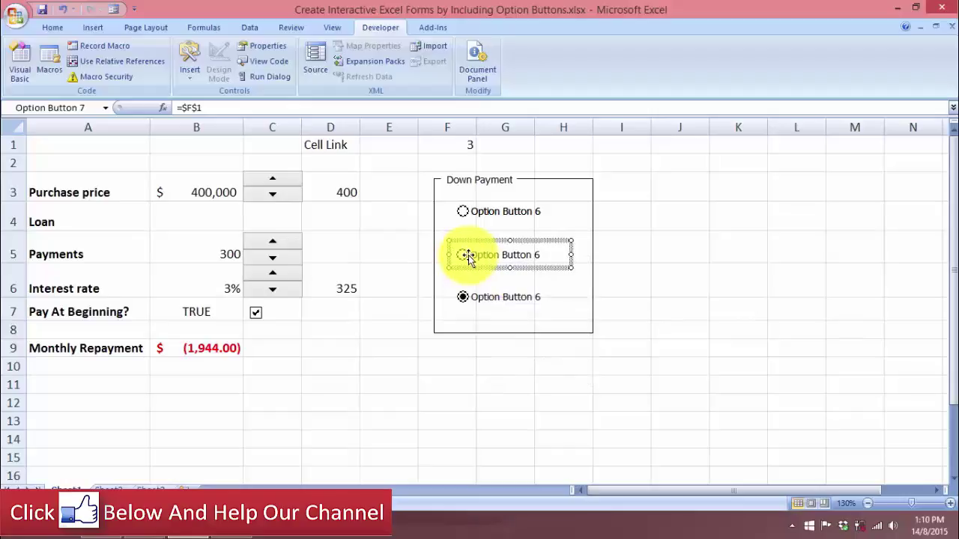
{"action": "key", "text": "Escape"}
{"action": "left_click", "coordinate": [471, 212]}
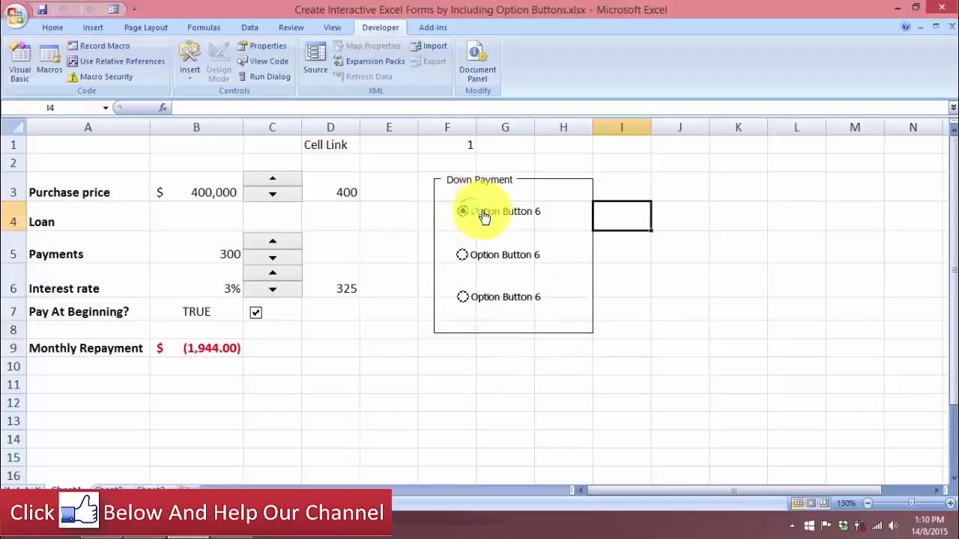
Replace the first option button's caption with "5% Down".
{"action": "right_click", "coordinate": [498, 212]}
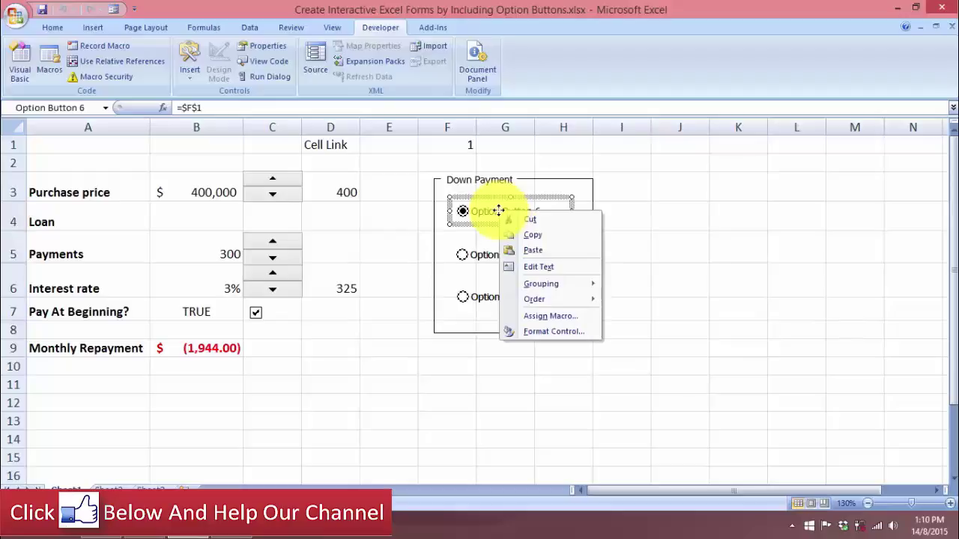
{"action": "left_click", "coordinate": [569, 267]}
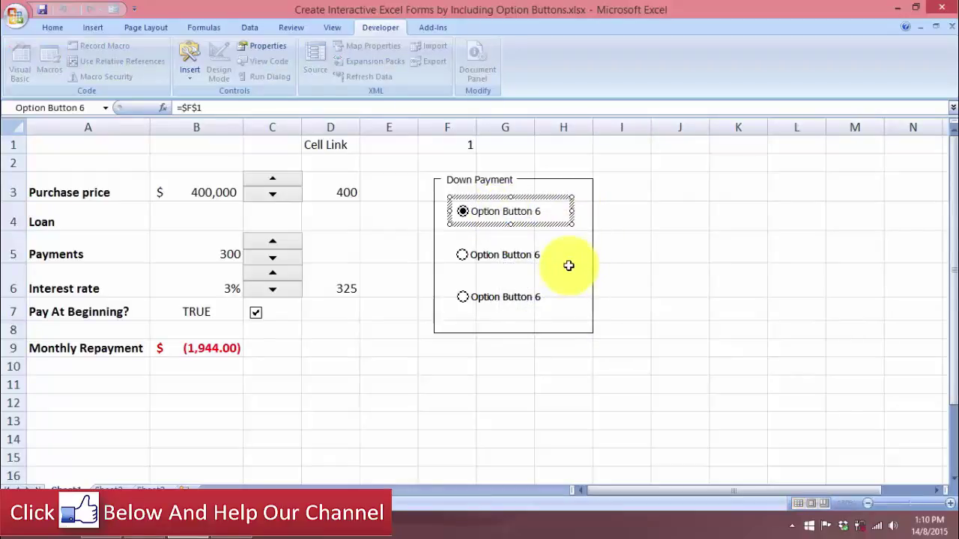
{"action": "key", "text": "Delete"}
{"action": "key", "text": "Delete"}
{"action": "key", "text": "Delete"}
{"action": "key", "text": "Delete"}
{"action": "key", "text": "Delete"}
{"action": "key", "text": "Delete"}
{"action": "key", "text": "Delete"}
{"action": "key", "text": "Delete"}
{"action": "key", "text": "Delete"}
{"action": "key", "text": "Delete"}
{"action": "key", "text": "Delete"}
{"action": "key", "text": "Delete"}
{"action": "key", "text": "Delete"}
{"action": "key", "text": "Delete"}
{"action": "key", "text": "Delete"}
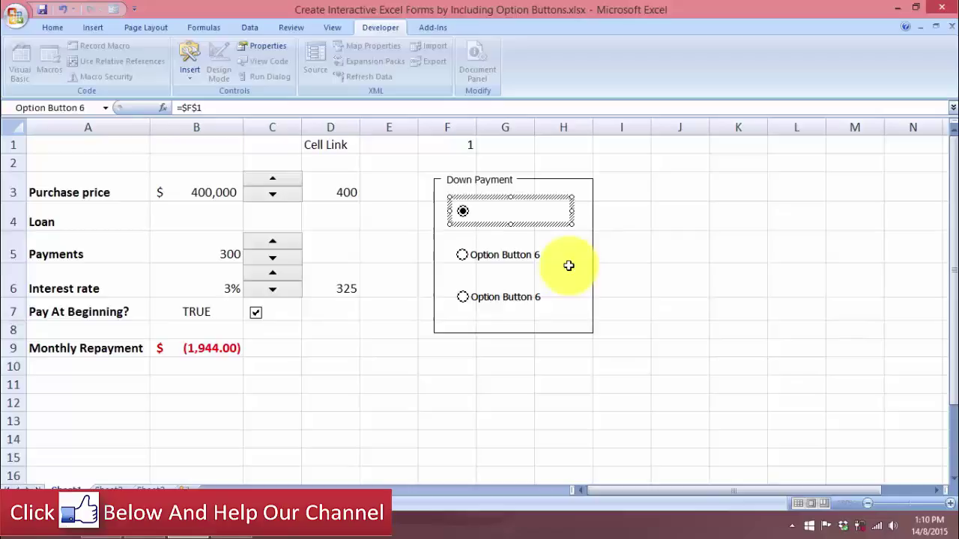
{"action": "type", "text": "5% Down"}
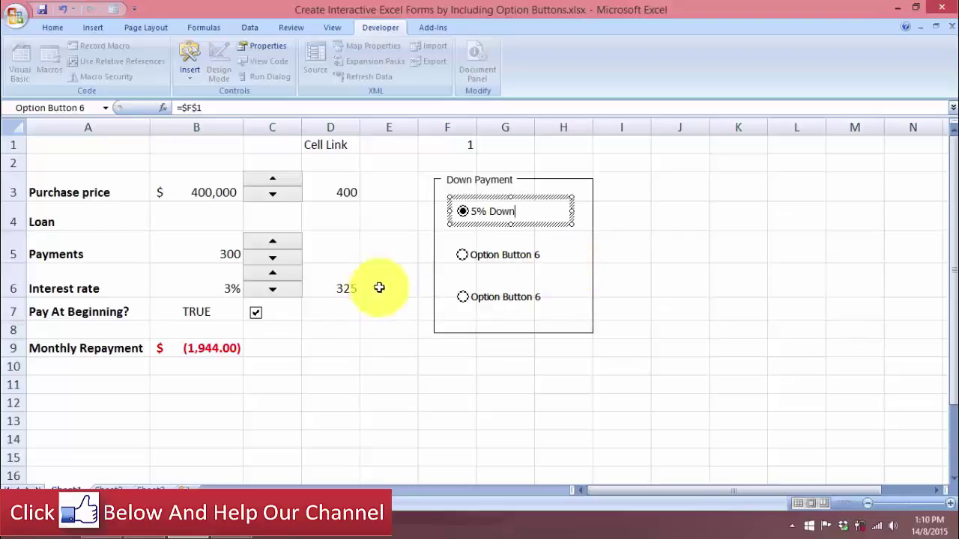
Replace the middle option button's caption with "10% Down".
{"action": "right_click", "coordinate": [487, 255]}
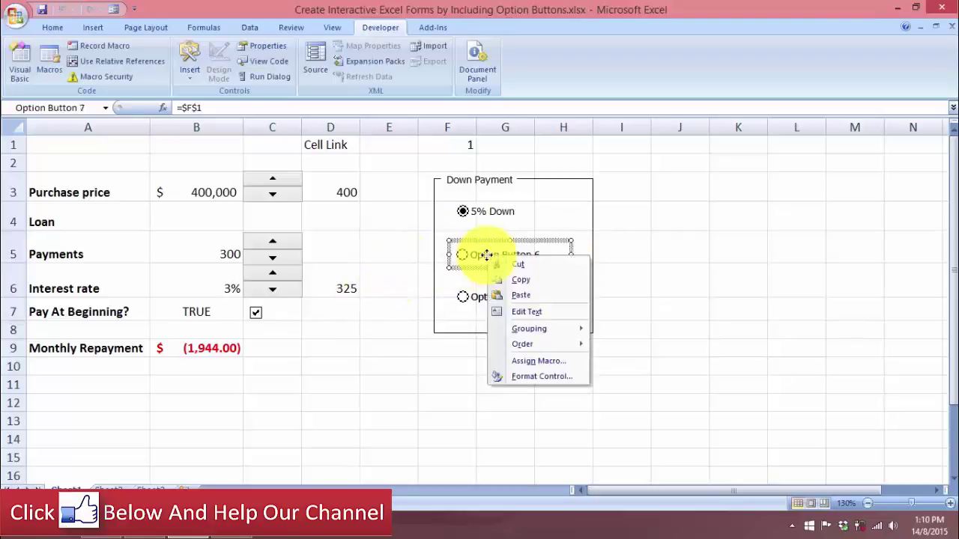
{"action": "left_click", "coordinate": [518, 315]}
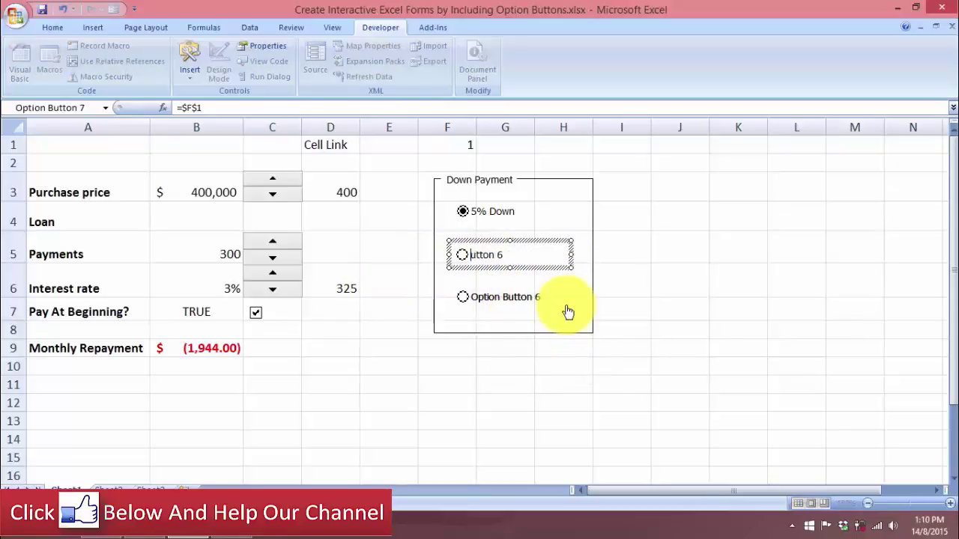
{"action": "key", "text": "Delete"}
{"action": "key", "text": "Delete"}
{"action": "key", "text": "Delete"}
{"action": "key", "text": "Delete"}
{"action": "key", "text": "Delete"}
{"action": "key", "text": "Delete"}
{"action": "key", "text": "Delete"}
{"action": "type", "text": "10% Down"}
Replace the third option button's caption with "20% Down" and deselect the control.
{"action": "right_click", "coordinate": [503, 297]}
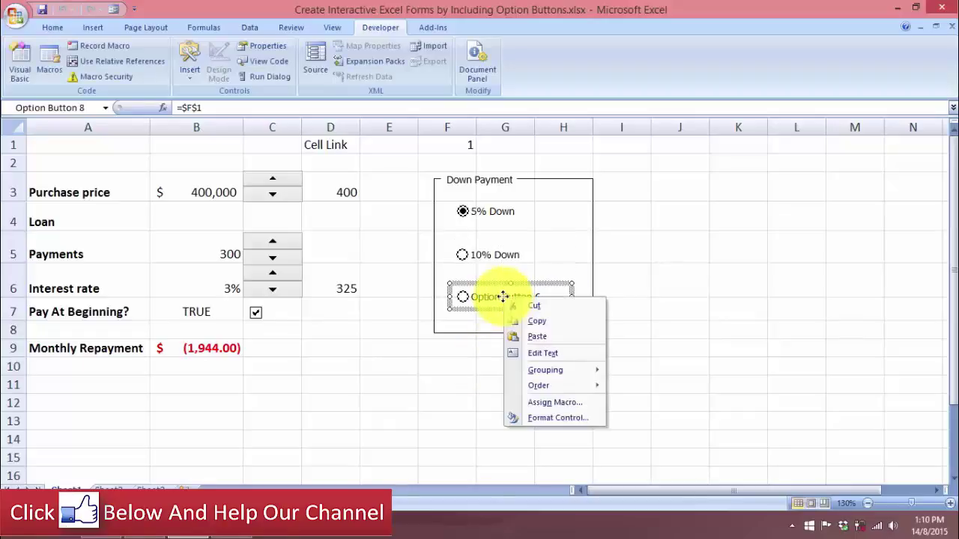
{"action": "left_click", "coordinate": [541, 353]}
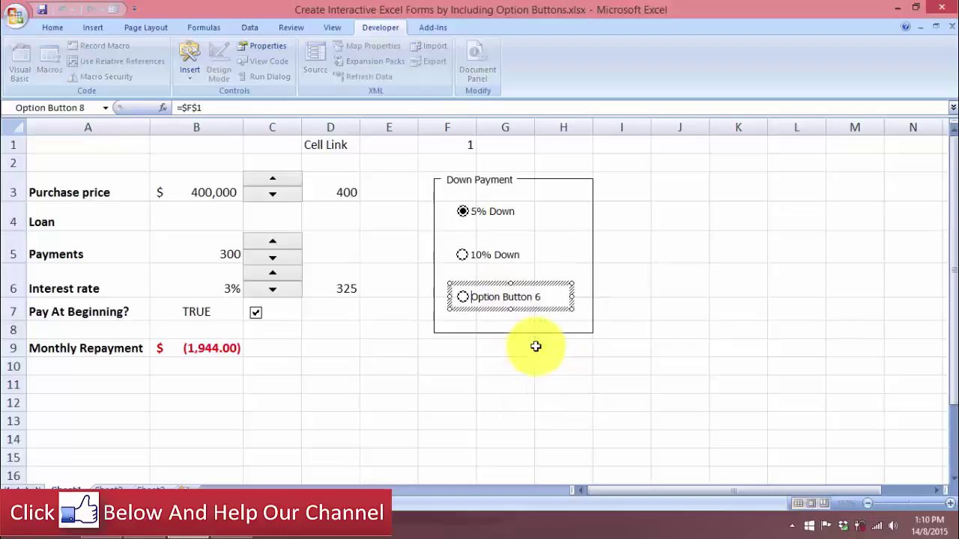
{"action": "key", "text": "Delete"}
{"action": "key", "text": "Delete"}
{"action": "key", "text": "Delete"}
{"action": "key", "text": "Delete"}
{"action": "key", "text": "Delete"}
{"action": "key", "text": "Delete"}
{"action": "key", "text": "Delete"}
{"action": "key", "text": "Delete"}
{"action": "key", "text": "Delete"}
{"action": "key", "text": "Delete"}
{"action": "key", "text": "Delete"}
{"action": "key", "text": "Delete"}
{"action": "key", "text": "Delete"}
{"action": "key", "text": "Delete"}
{"action": "key", "text": "Delete"}
{"action": "type", "text": "2"}
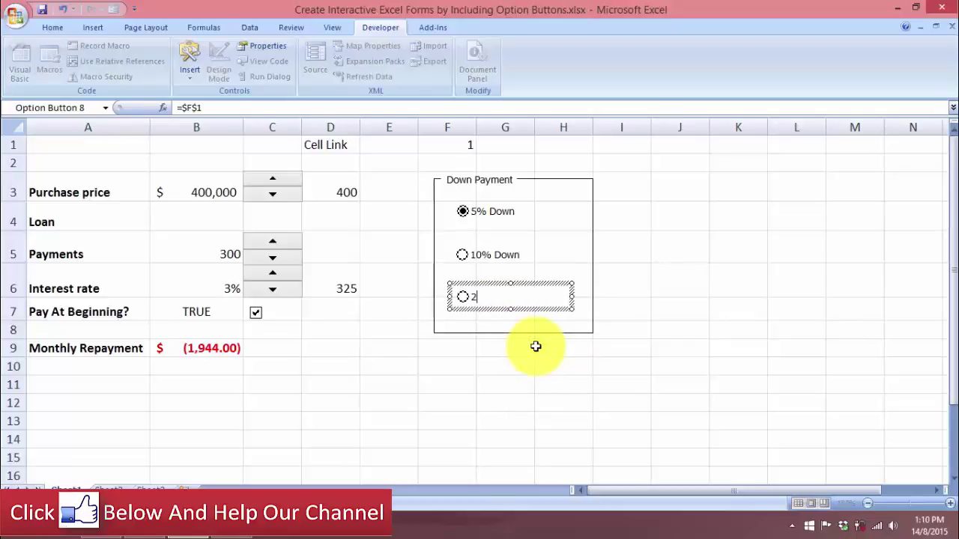
{"action": "type", "text": "0% Down"}
{"action": "left_click", "coordinate": [515, 382]}
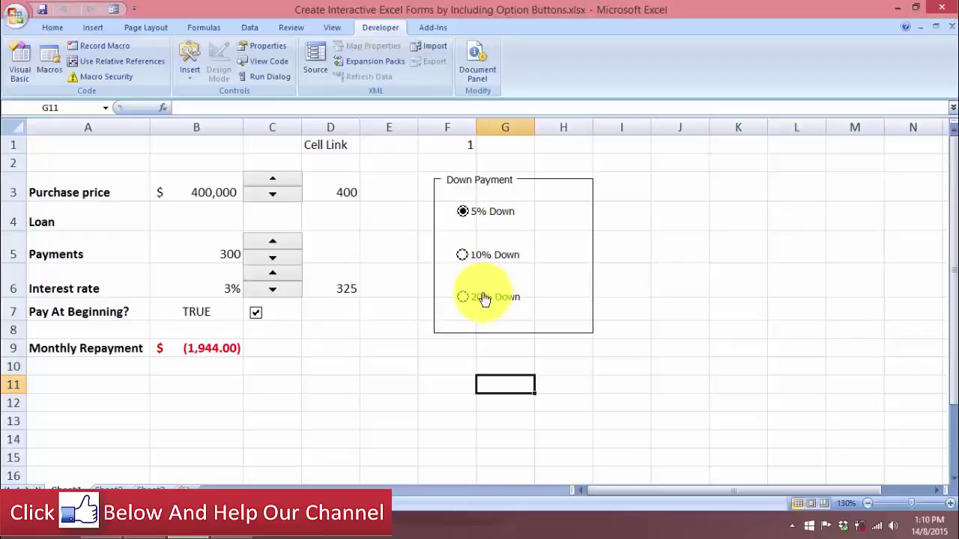
Start a CHOOSE function in the Loan cell B4 with its arguments dialog, using cell F1 as the index number.
{"action": "left_click", "coordinate": [227, 227]}
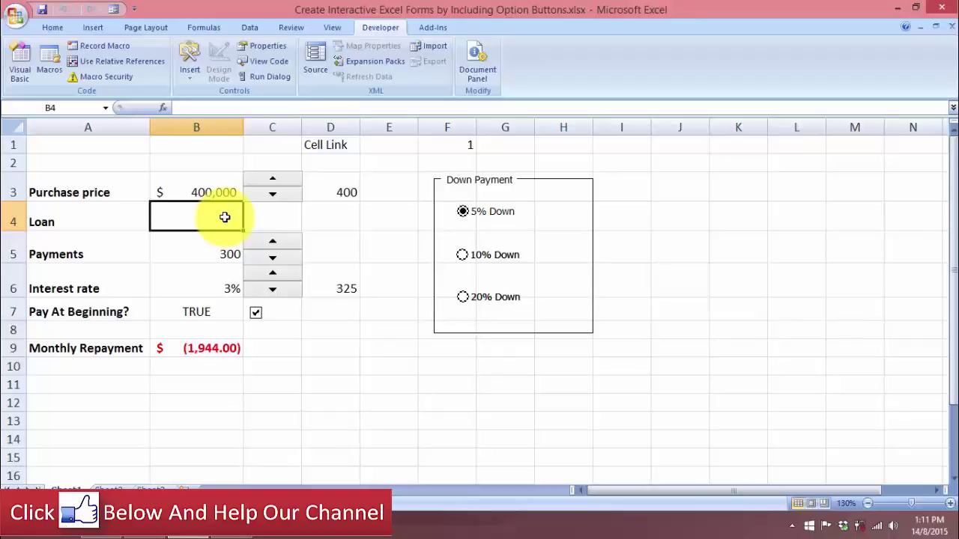
{"action": "type", "text": "="}
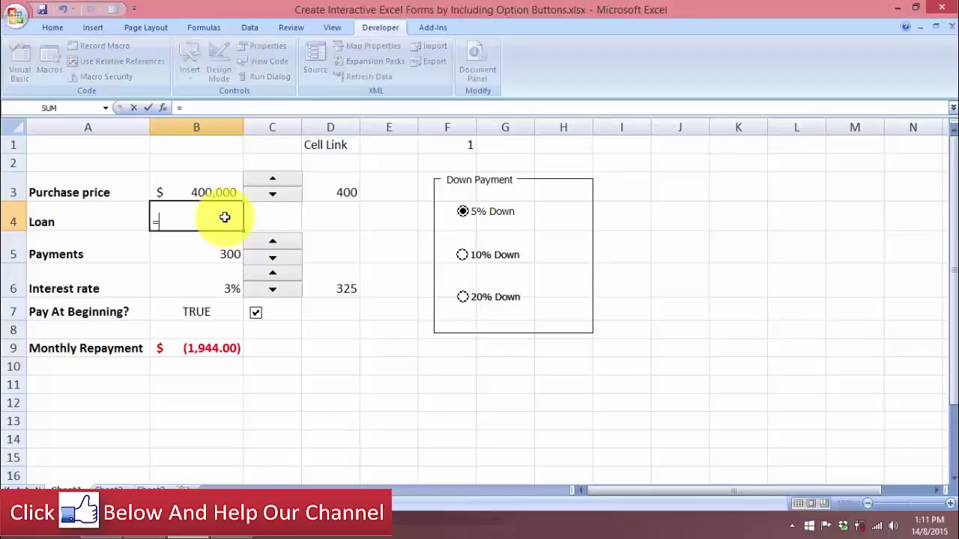
{"action": "type", "text": "choo"}
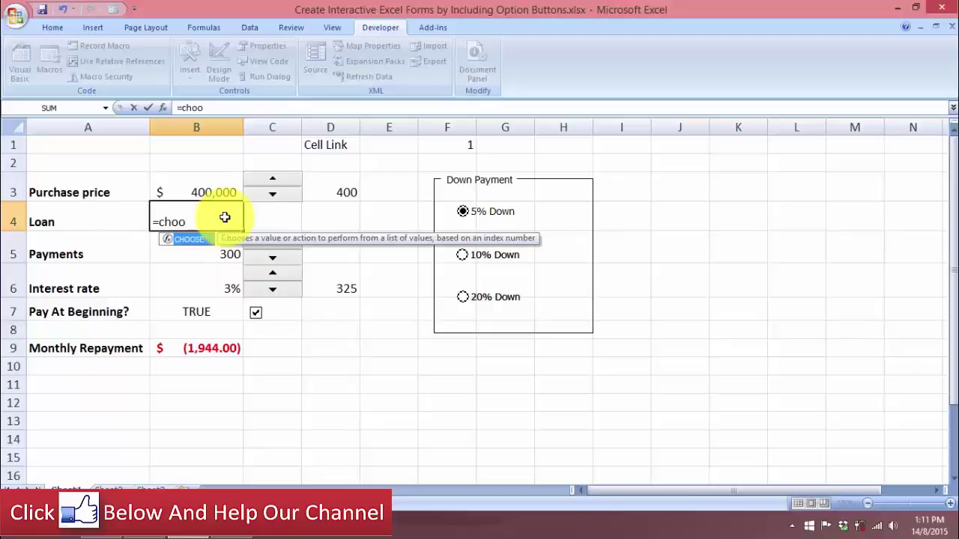
{"action": "key", "text": "Tab"}
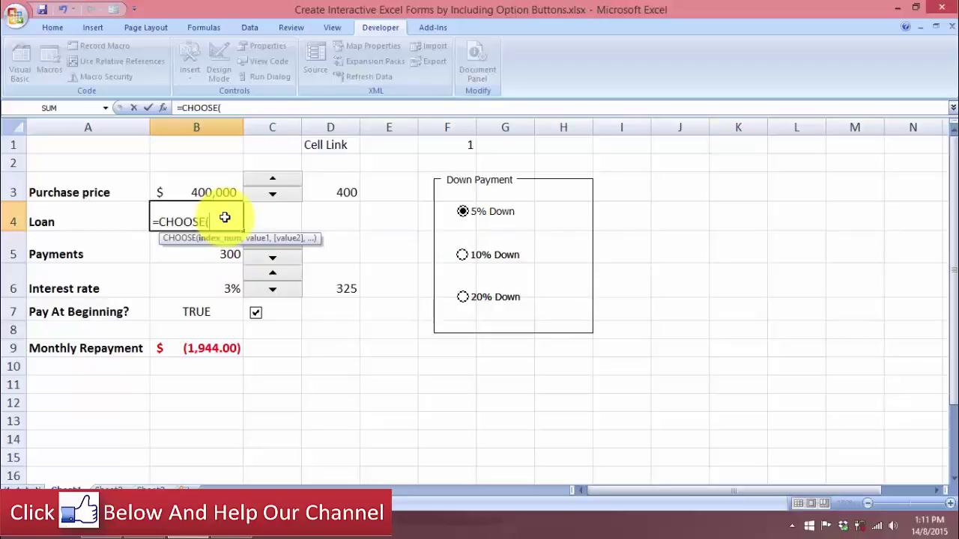
{"action": "key", "text": "ctrl+a"}
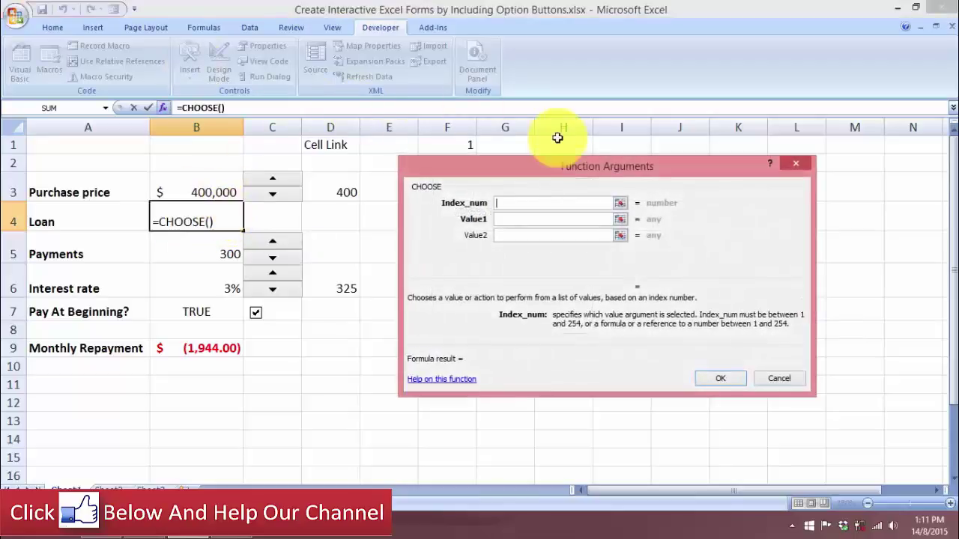
{"action": "left_click_drag", "start_coordinate": [549, 162], "coordinate": [526, 204]}
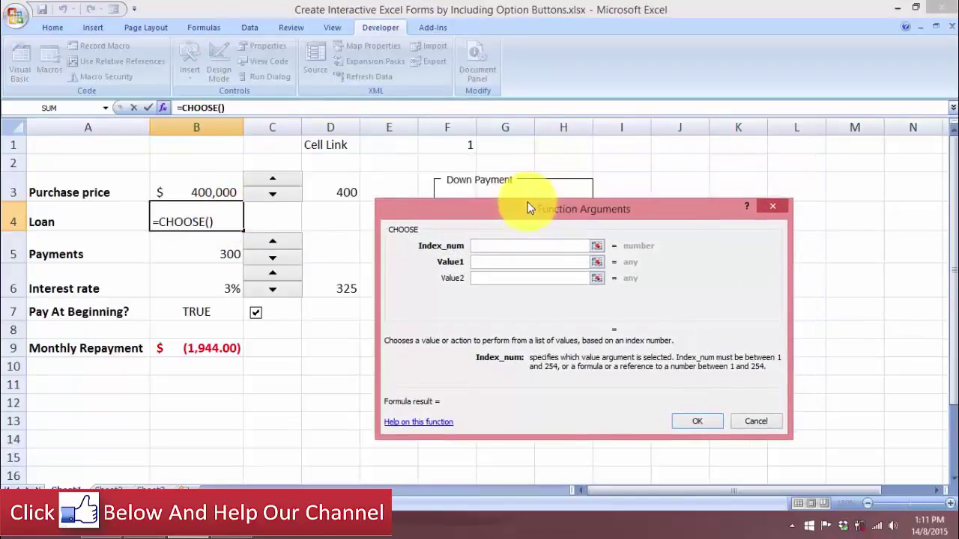
{"action": "left_click", "coordinate": [453, 151]}
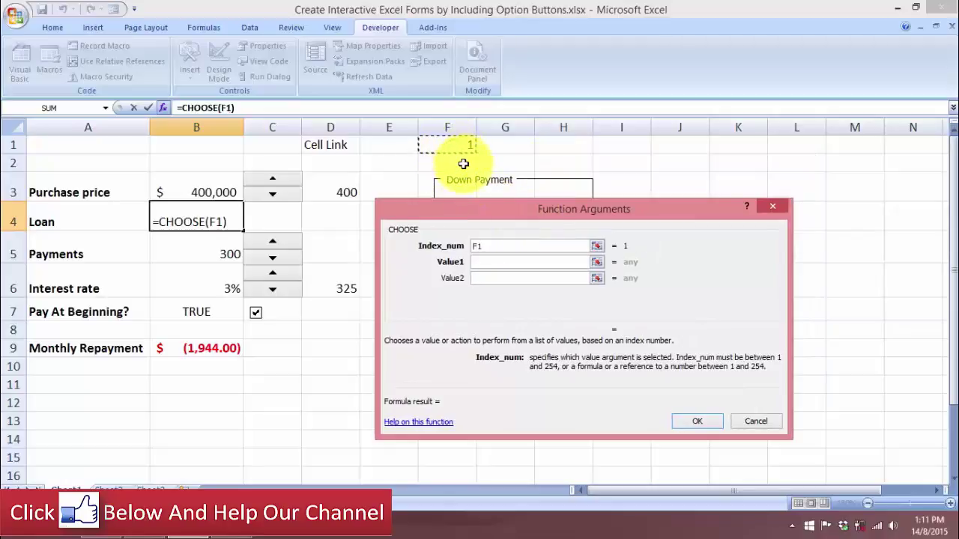
Set the first CHOOSE value to B3*(1-0.05) for the 5% down payment.
{"action": "left_click_drag", "start_coordinate": [513, 209], "coordinate": [668, 135]}
{"action": "left_click", "coordinate": [642, 186]}
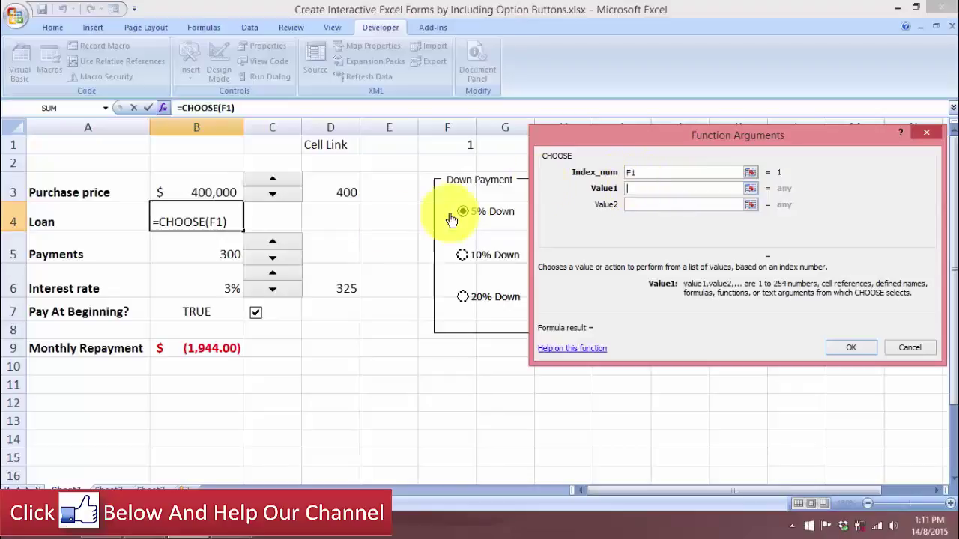
{"action": "left_click", "coordinate": [215, 189]}
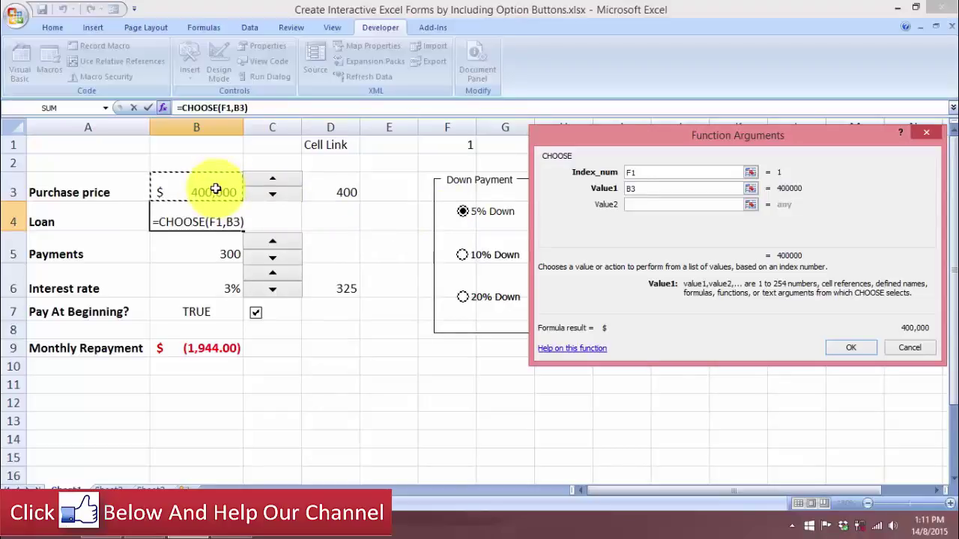
{"action": "type", "text": "*"}
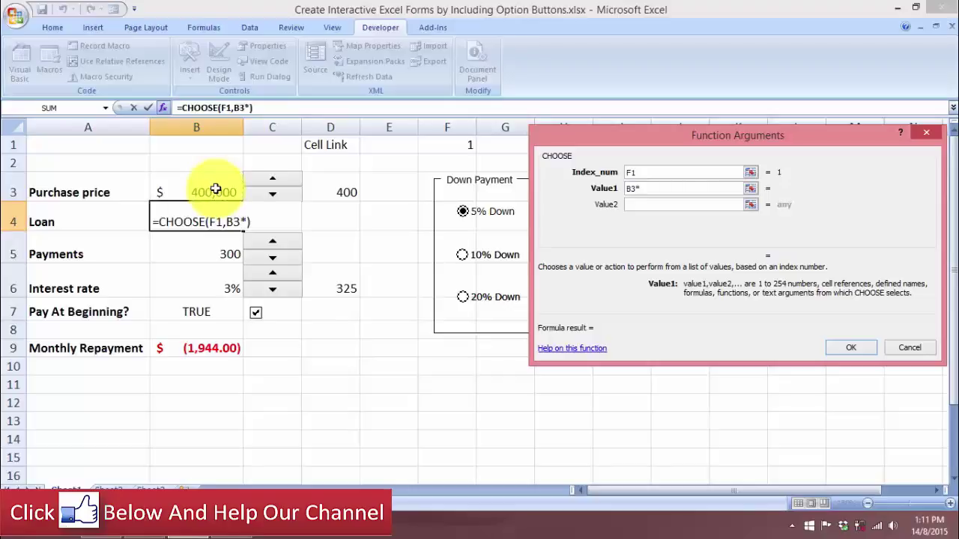
{"action": "type", "text": "(1-0.0"}
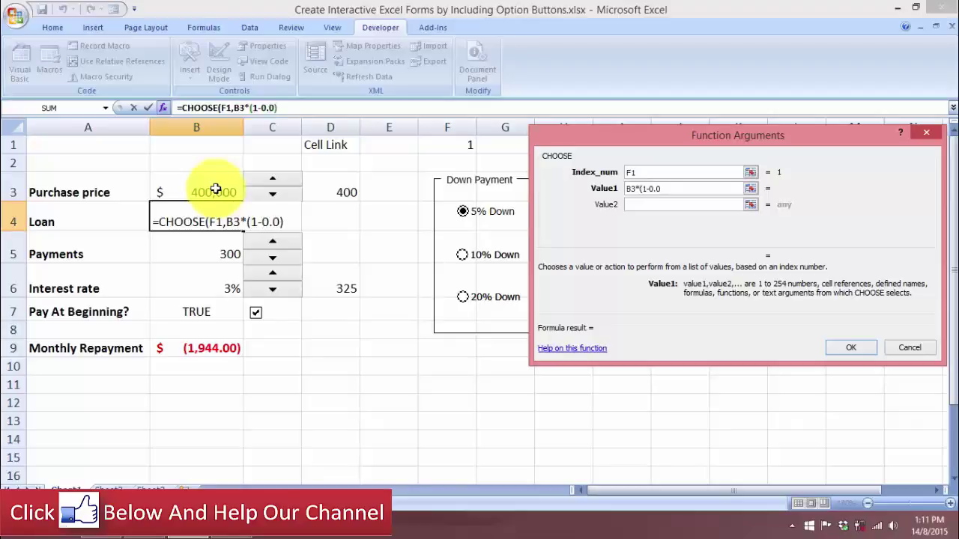
{"action": "type", "text": "5)"}
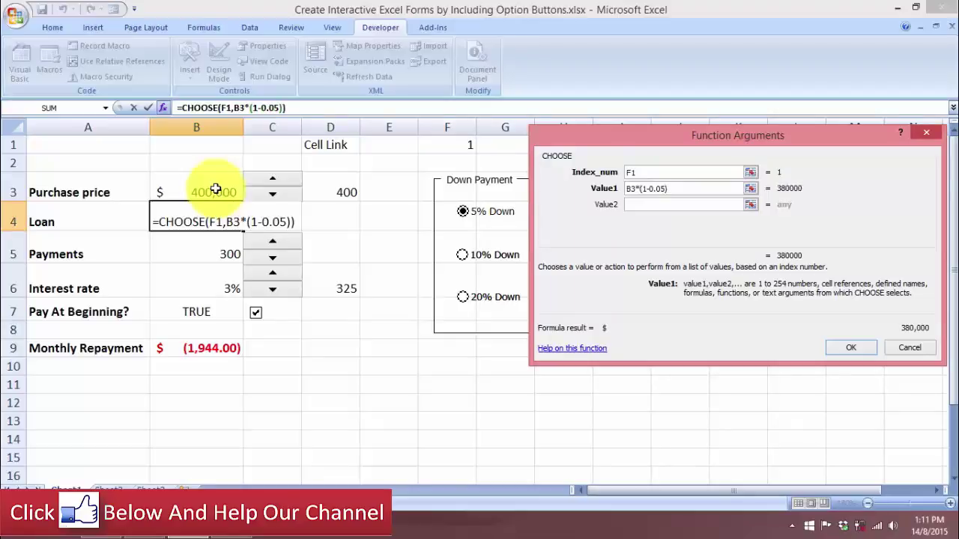
Set the second CHOOSE value to B3*(1-0.10) for the 10% down payment.
{"action": "left_click", "coordinate": [660, 206]}
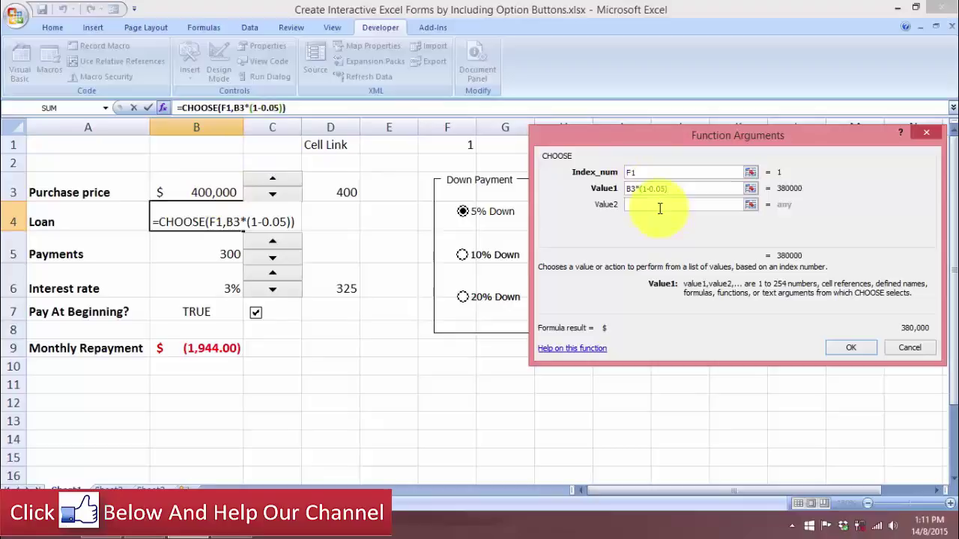
{"action": "left_click", "coordinate": [659, 210]}
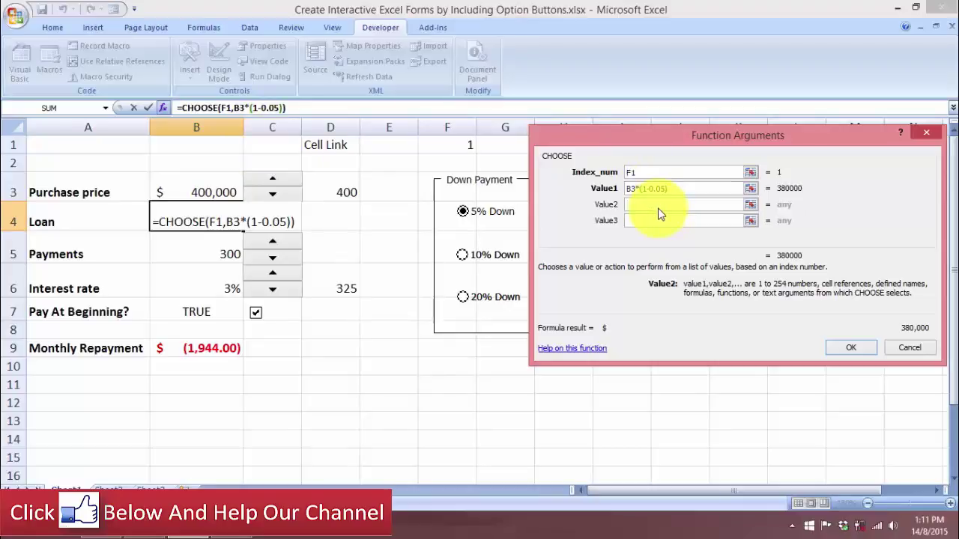
{"action": "left_click", "coordinate": [227, 187]}
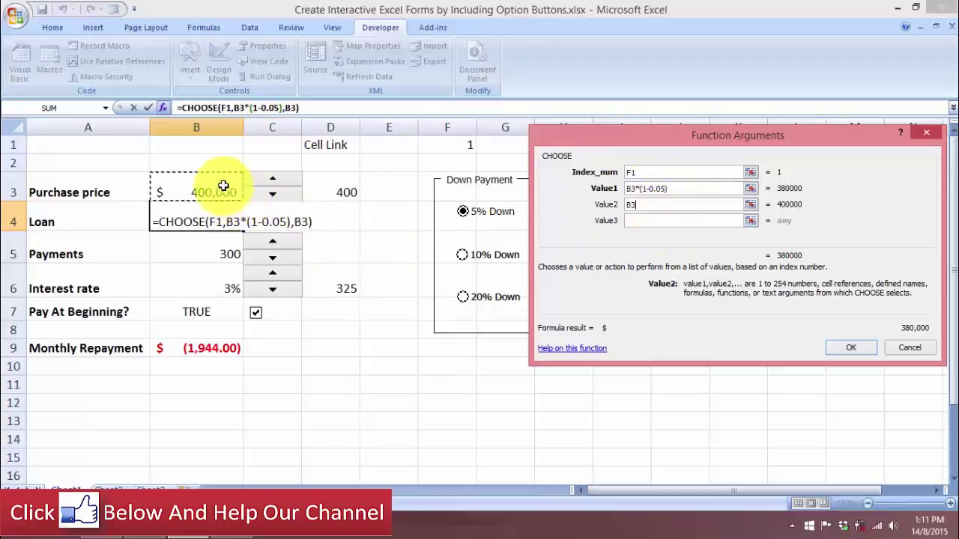
{"action": "type", "text": "*"}
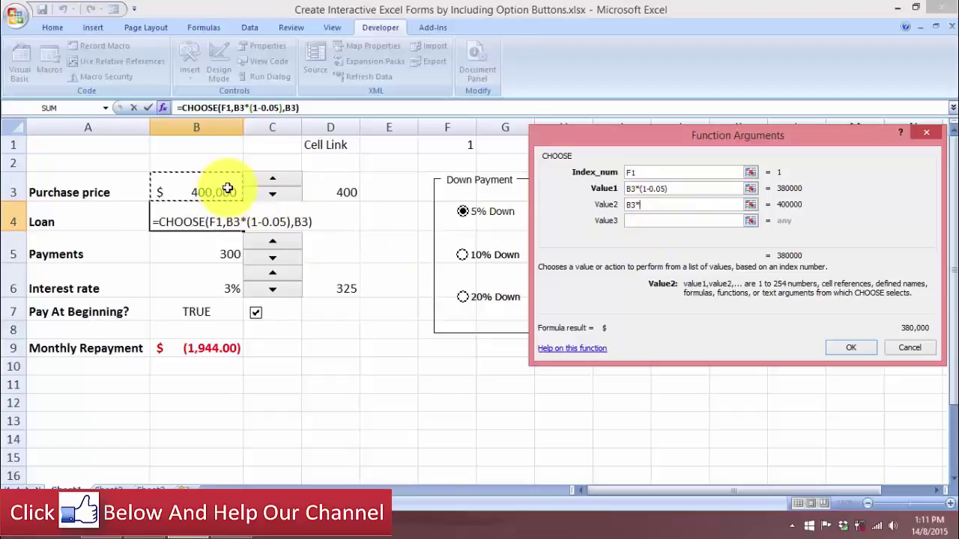
{"action": "type", "text": "("}
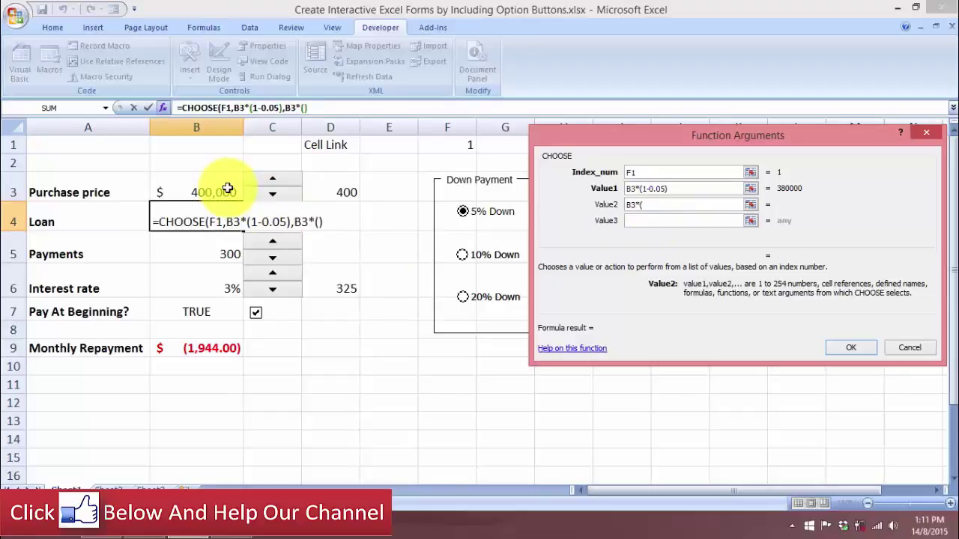
{"action": "type", "text": "1-0.10)"}
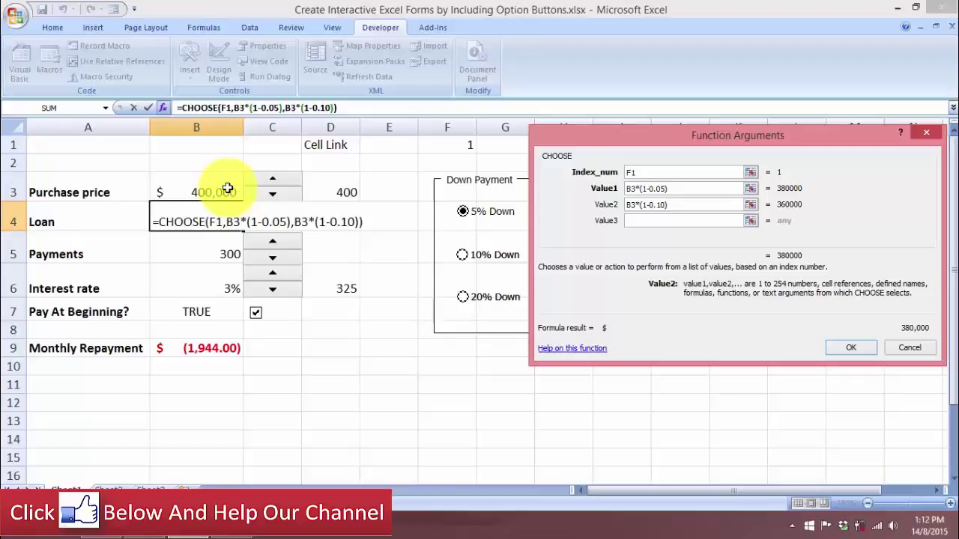
Set the third CHOOSE value to B3*(1-0.20) for the 20% down payment and enter the finished formula in B4.
{"action": "left_click", "coordinate": [633, 222]}
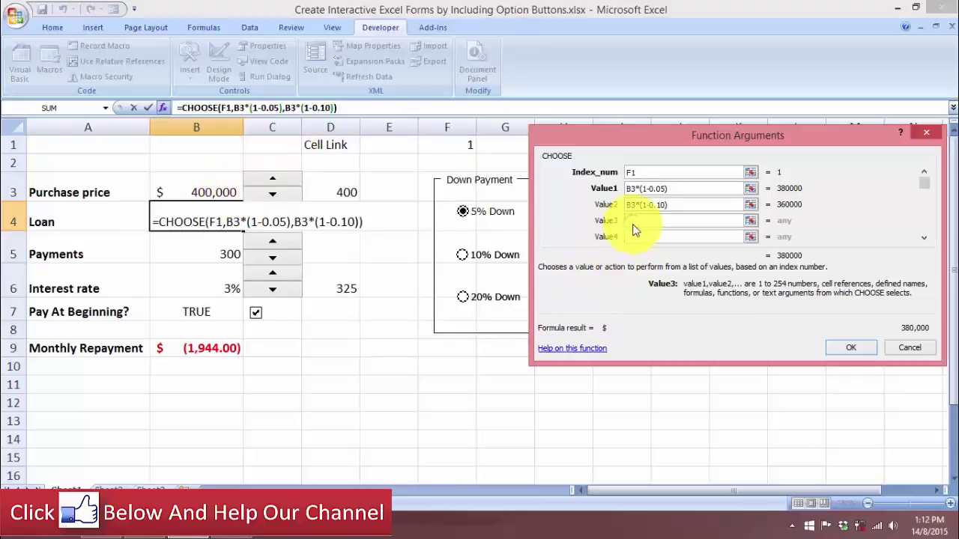
{"action": "left_click", "coordinate": [203, 194]}
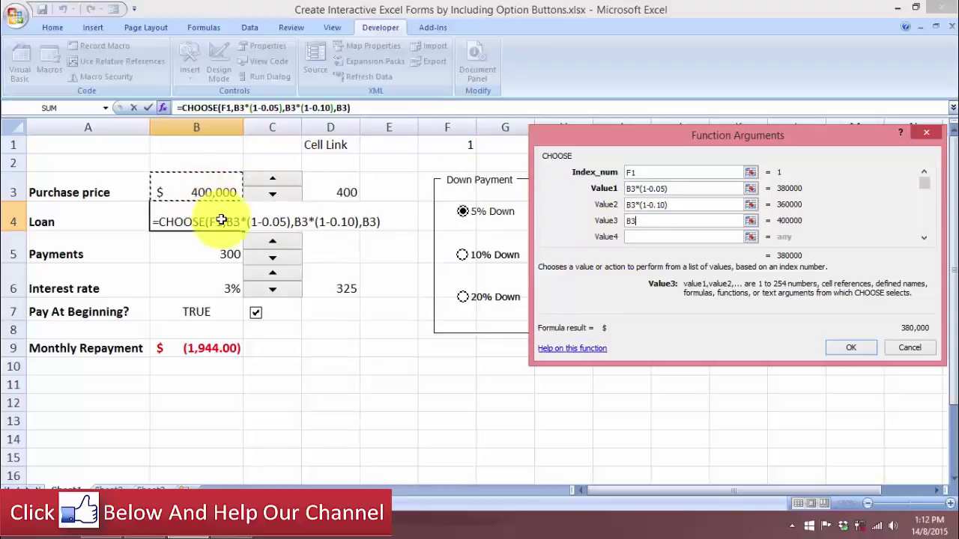
{"action": "type", "text": "*"}
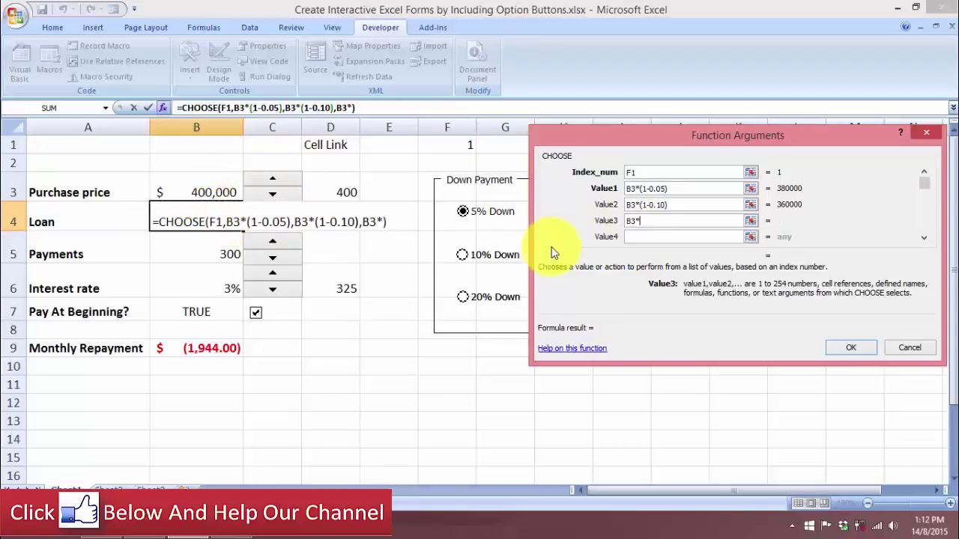
{"action": "type", "text": "(1-0.20"}
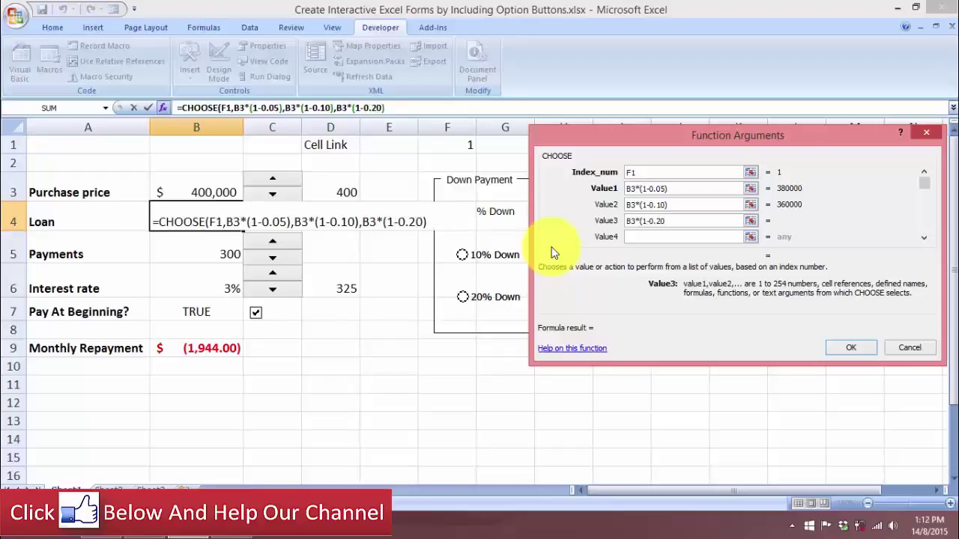
{"action": "type", "text": ")"}
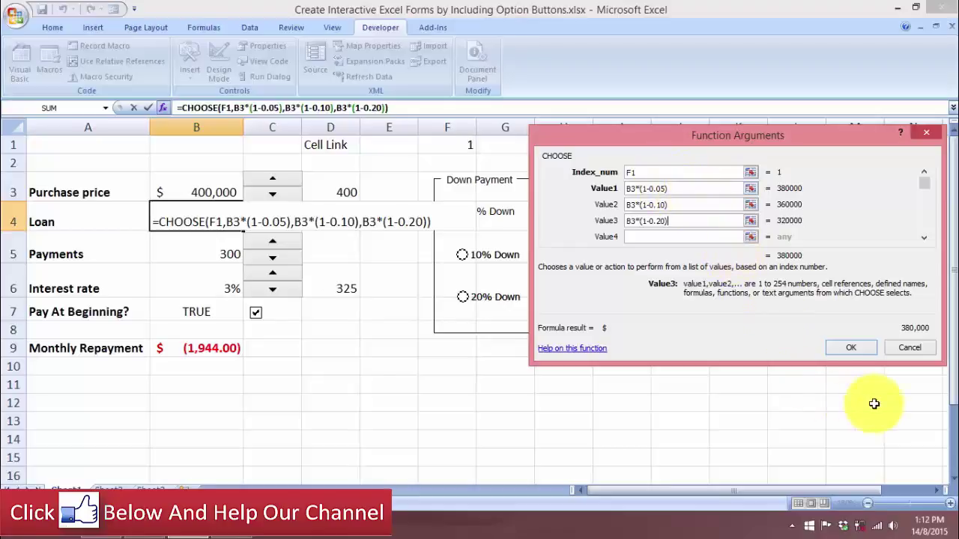
{"action": "left_click", "coordinate": [850, 348]}
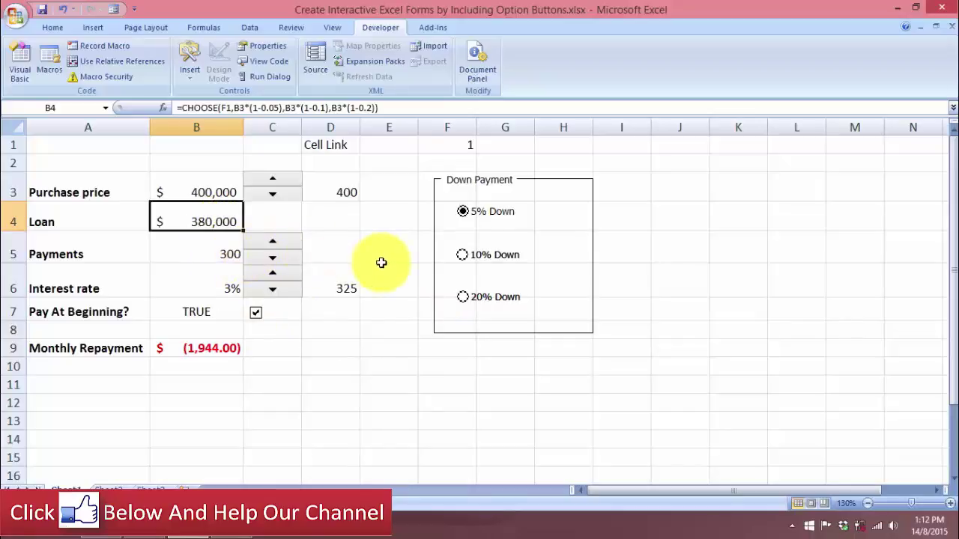
Test the loan formula by selecting the 10% Down and 20% Down options in turn and checking the Loan amount.
{"action": "left_click", "coordinate": [463, 257]}
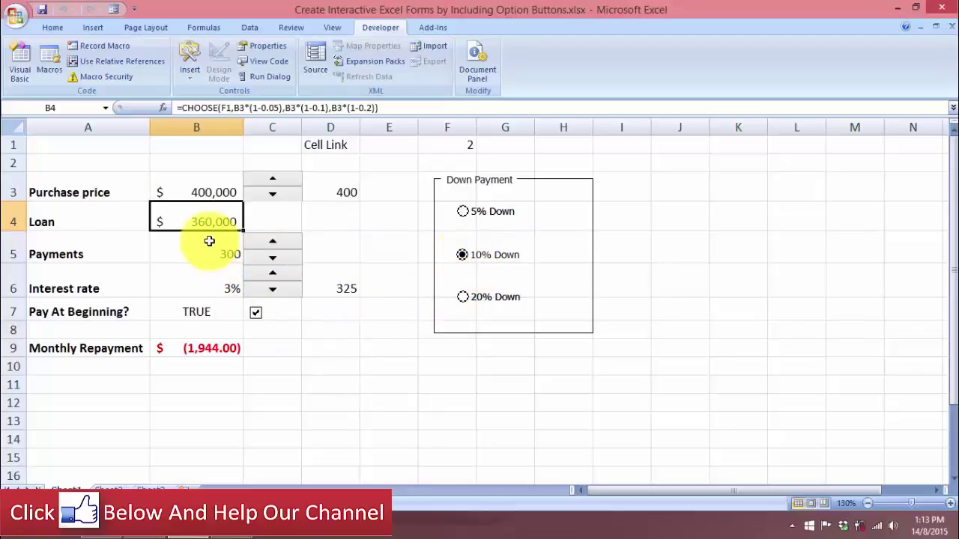
{"action": "left_click", "coordinate": [462, 304]}
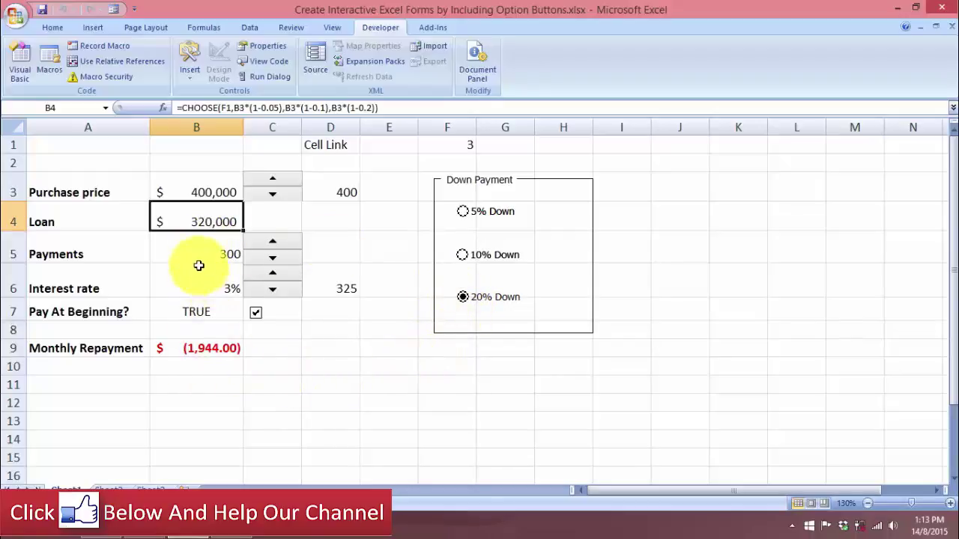